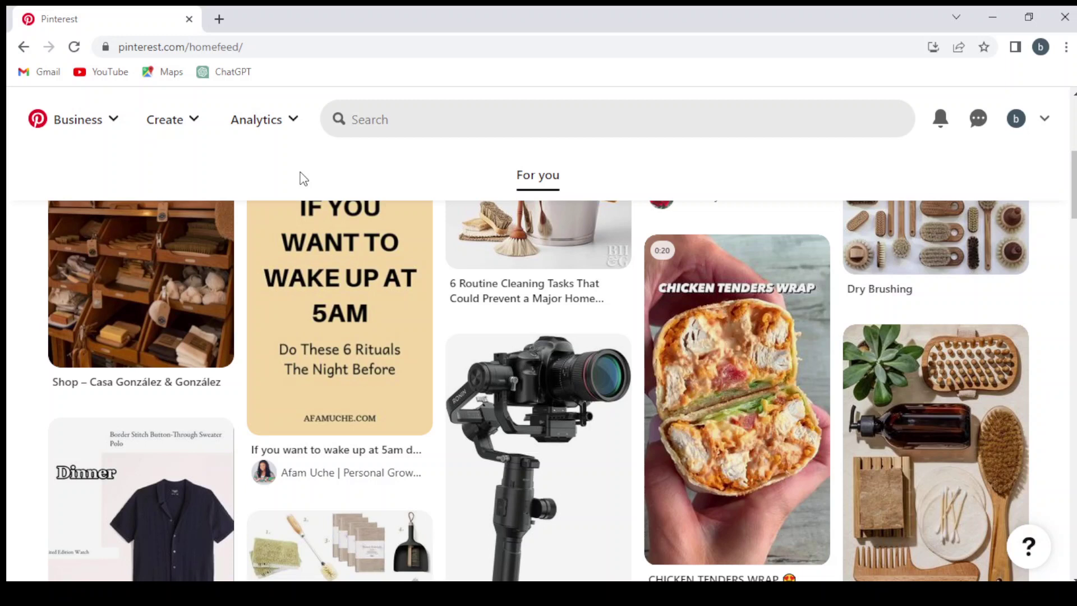
Paste 'Sports and Outdoor Activities' into the Pinterest search bar and run the search.
scroll(303, 178, up, 5)
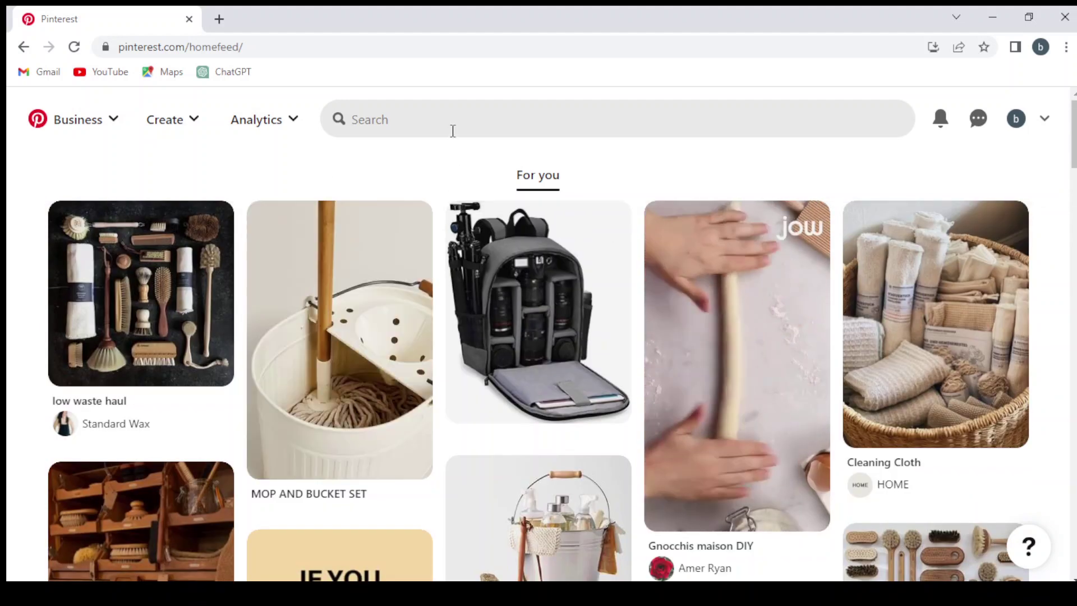
click(452, 118)
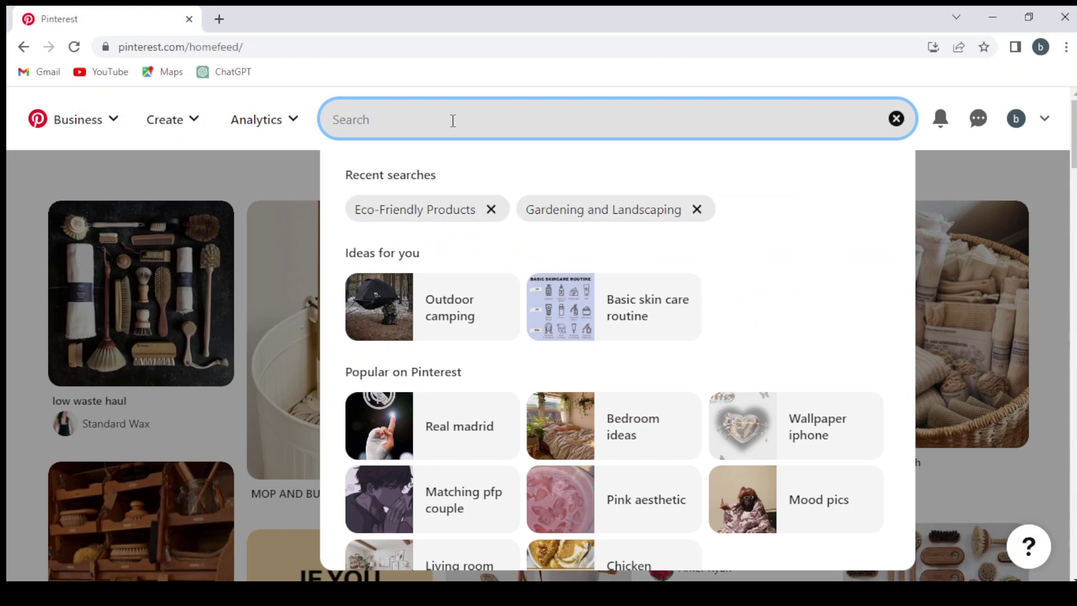
text(Sports and Outdoor Activities)
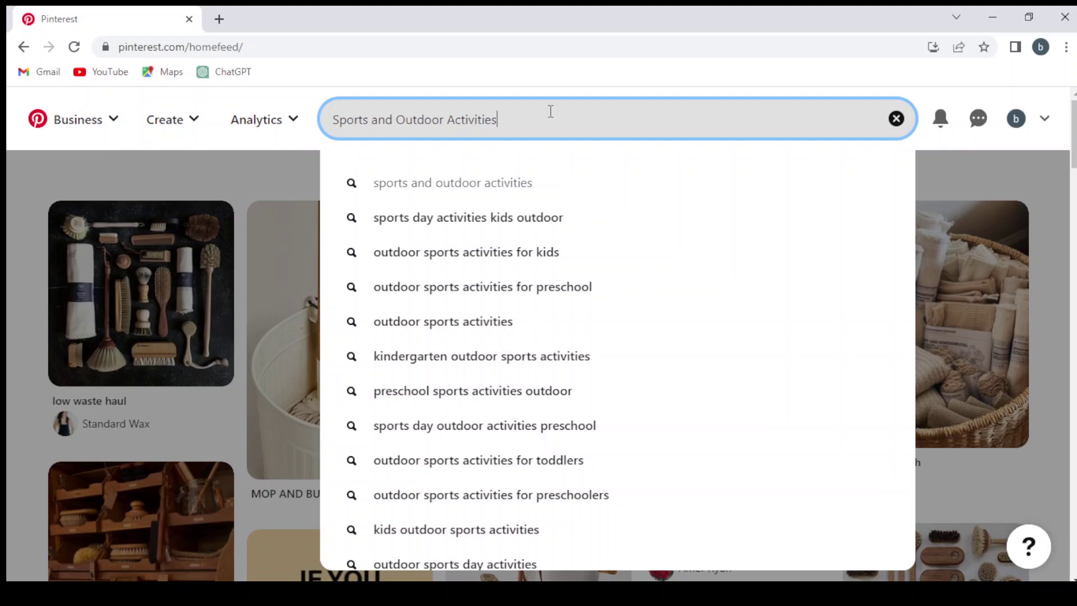
key(Return)
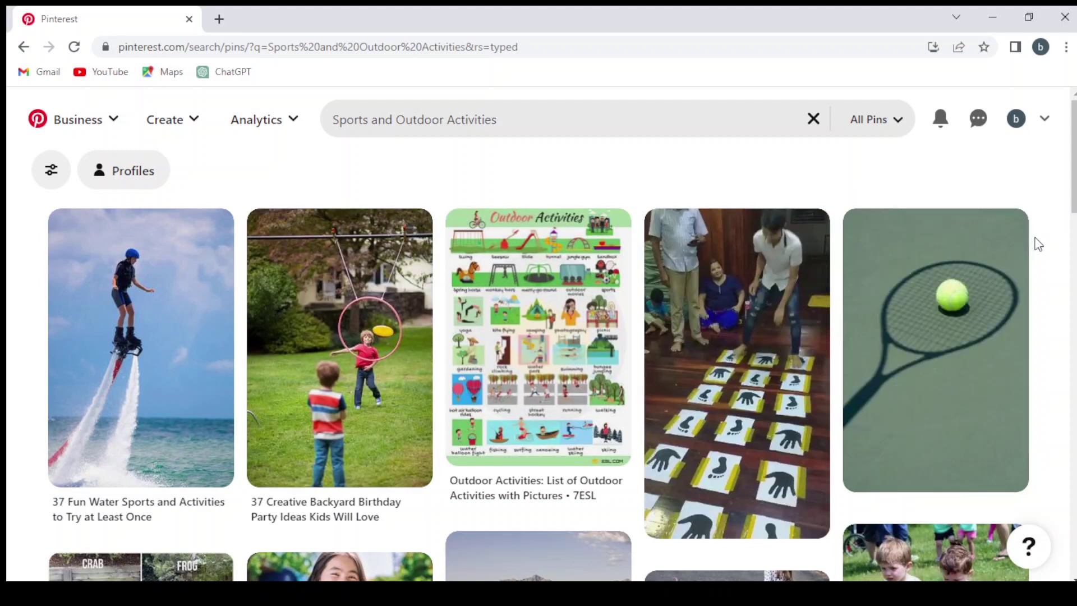
scroll(1038, 244, down, 5)
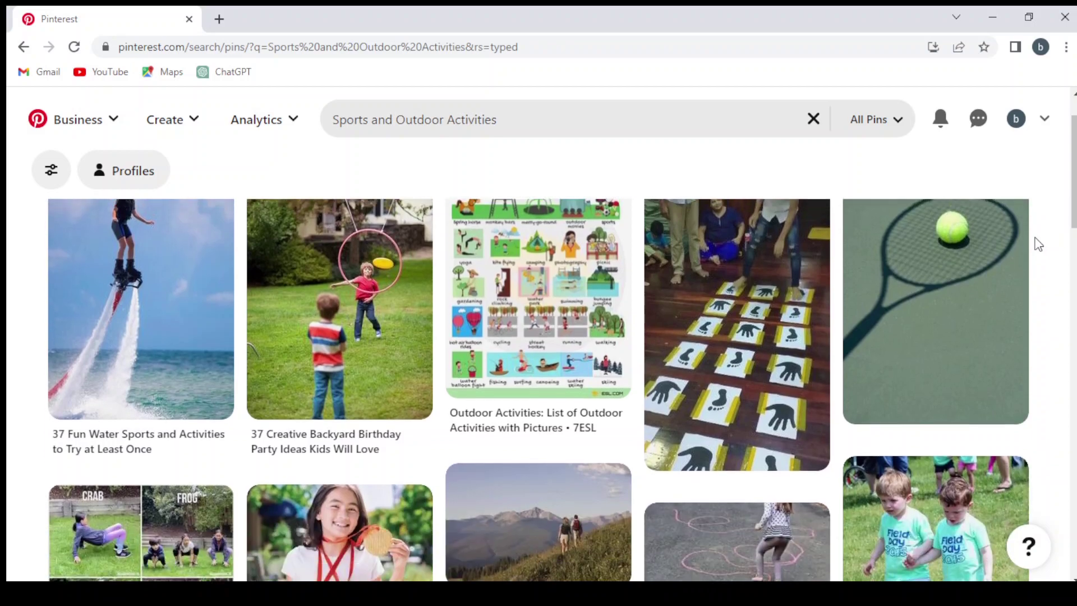
scroll(1038, 244, down, 4)
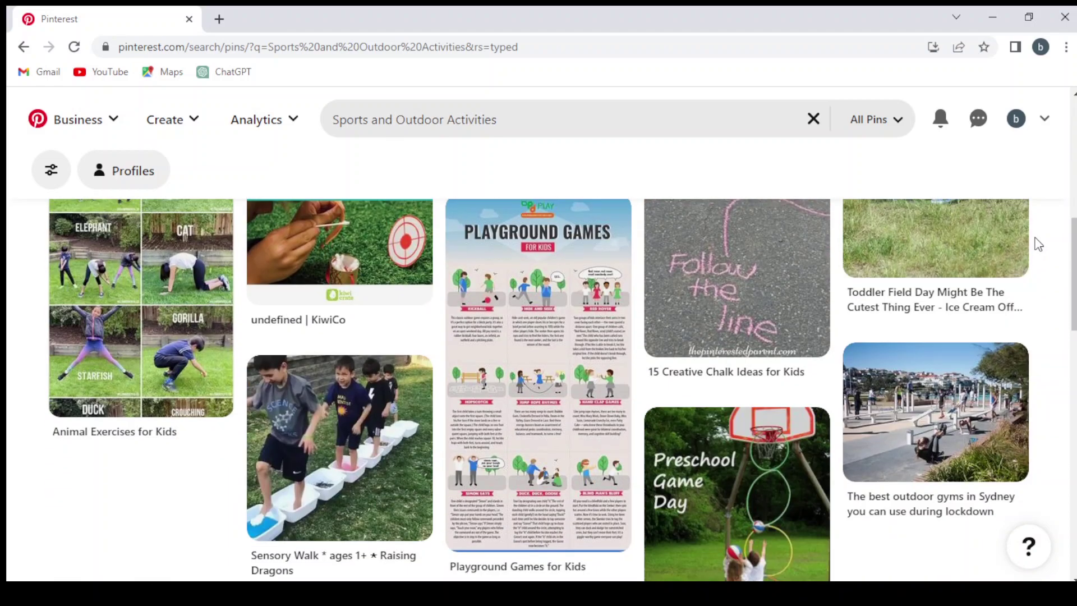
scroll(1038, 244, up, 10)
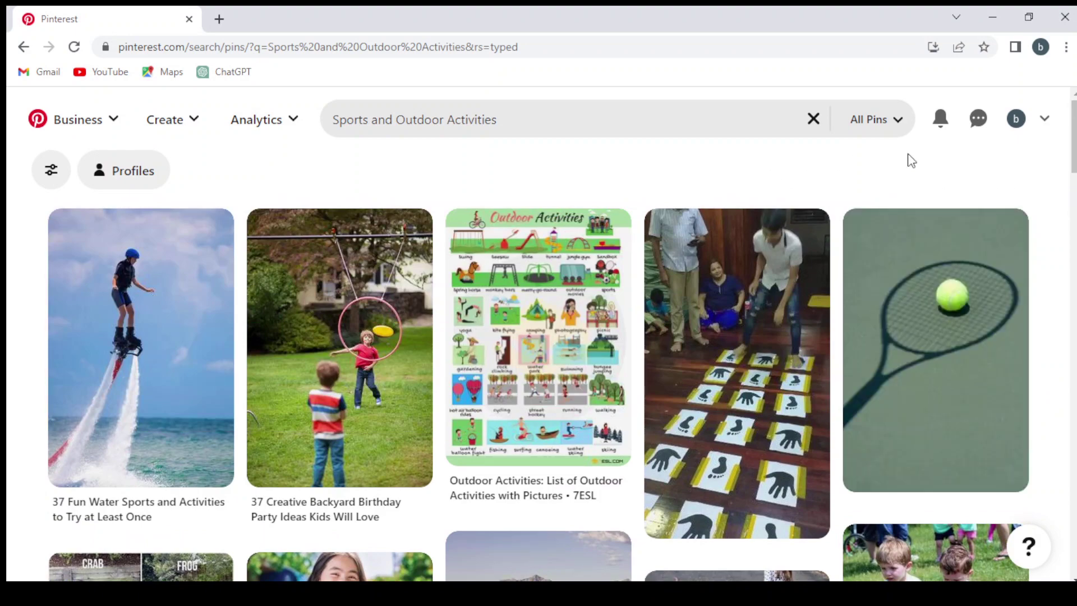
scroll(1064, 274, down, 5)
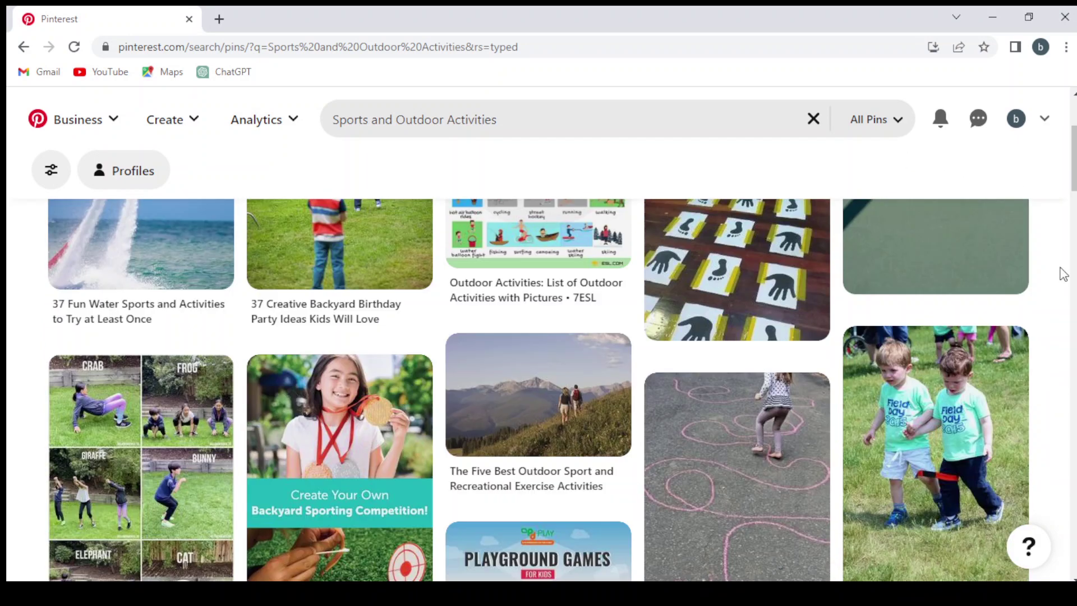
scroll(1064, 275, down, 4)
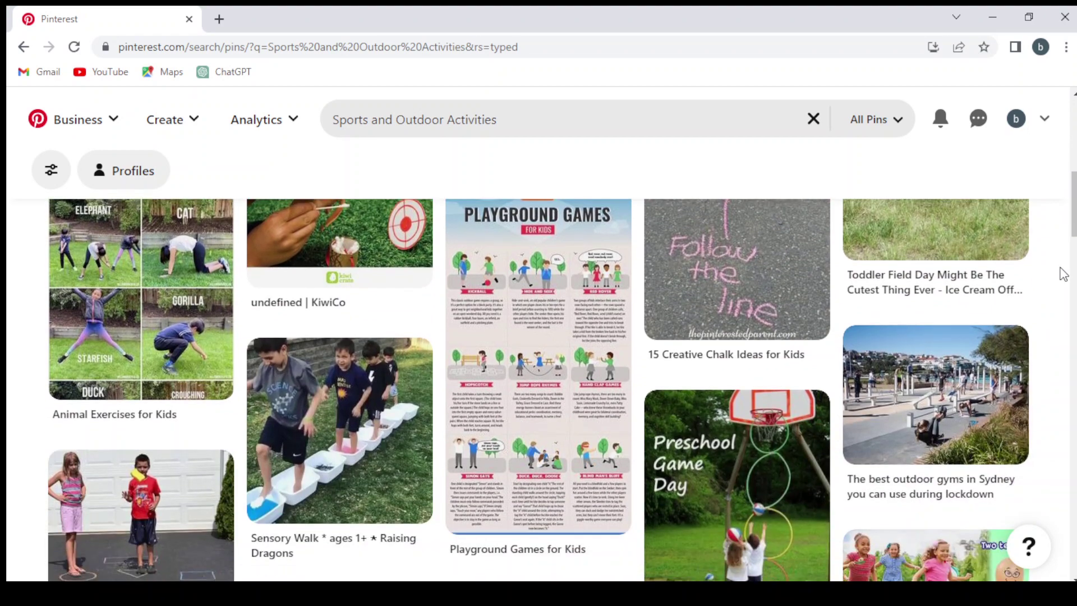
scroll(1063, 274, down, 4)
scroll(1064, 274, up, 15)
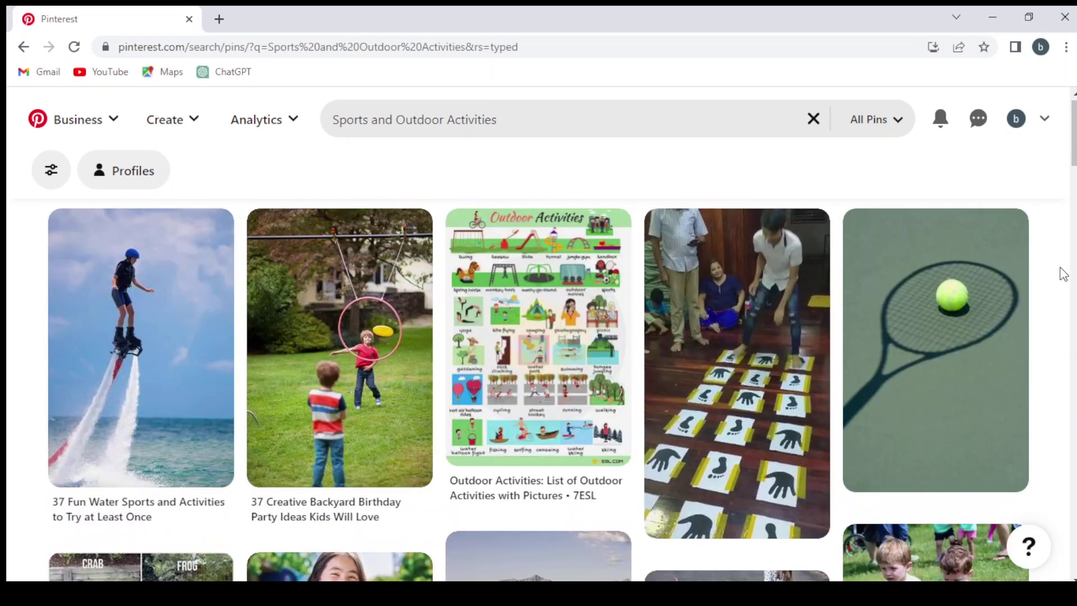
click(538, 118)
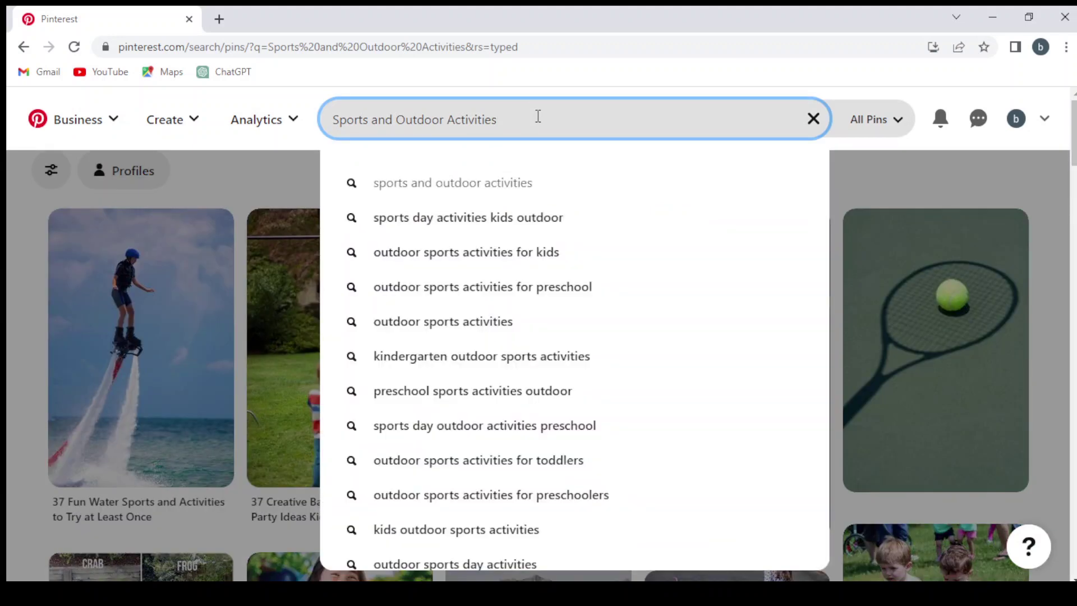
Shorten the search query to 'Sports' and search again.
key(BackSpace)
key(BackSpace)
key(BackSpace)
key(BackSpace)
key(BackSpace)
key(BackSpace)
key(BackSpace)
key(BackSpace)
key(BackSpace)
key(BackSpace)
key(BackSpace)
key(BackSpace)
key(BackSpace)
key(BackSpace)
key(BackSpace)
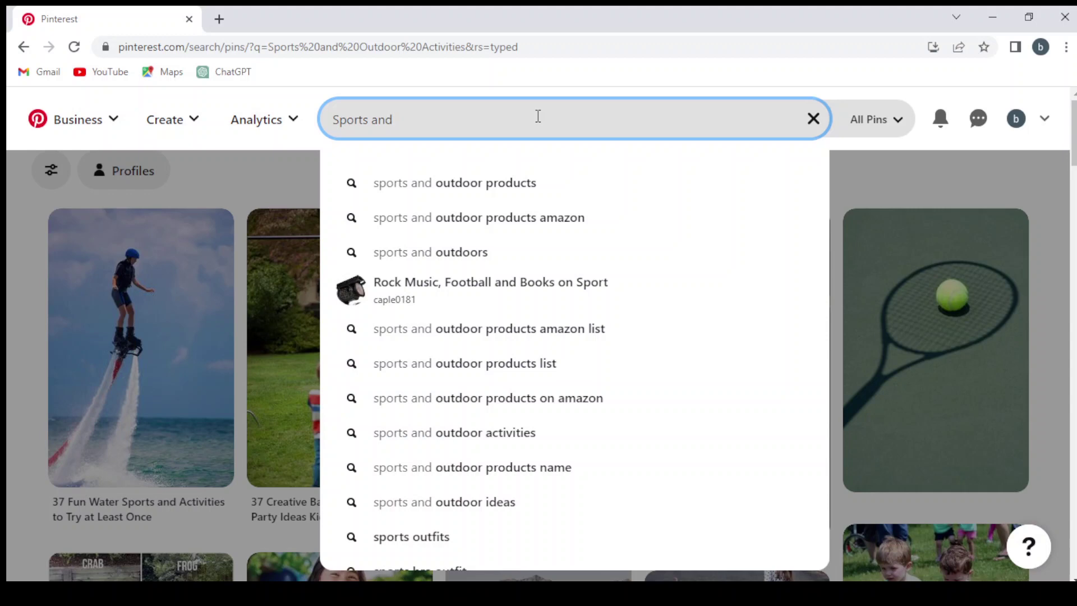
key(BackSpace)
key(BackSpace)
key(BackSpace)
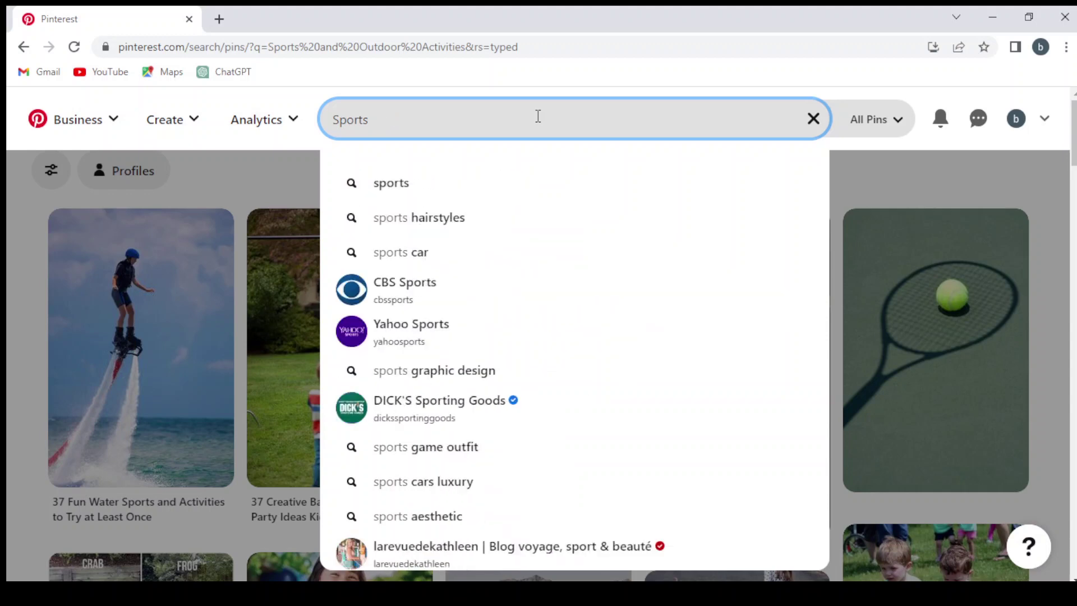
key(Return)
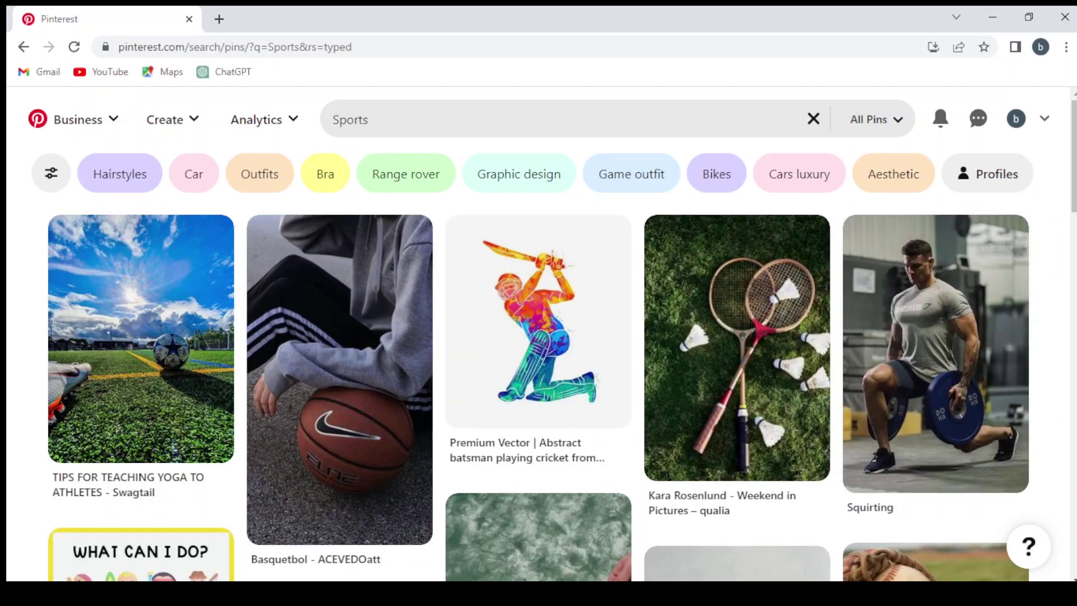
Scroll through the Sports pin results.
scroll(1073, 281, down, 4)
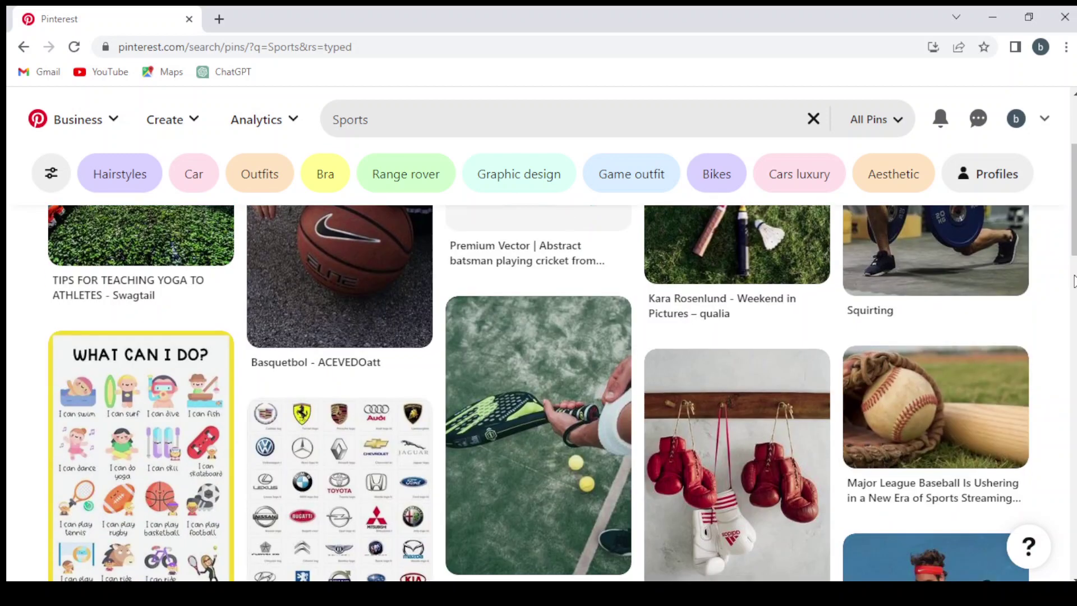
scroll(1073, 281, down, 2)
scroll(1074, 281, up, 6)
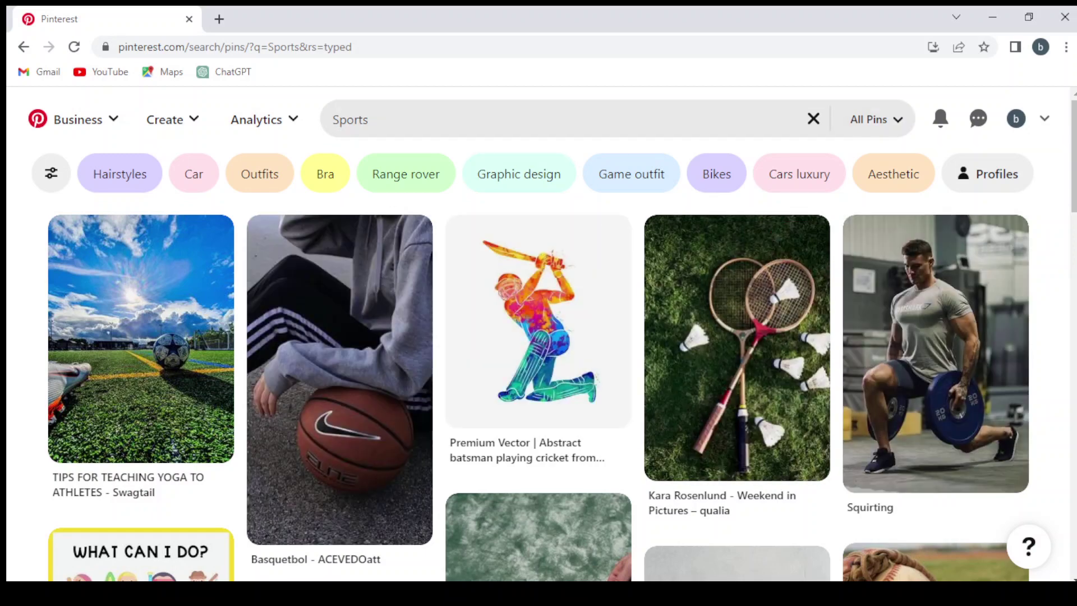
scroll(1049, 292, down, 13)
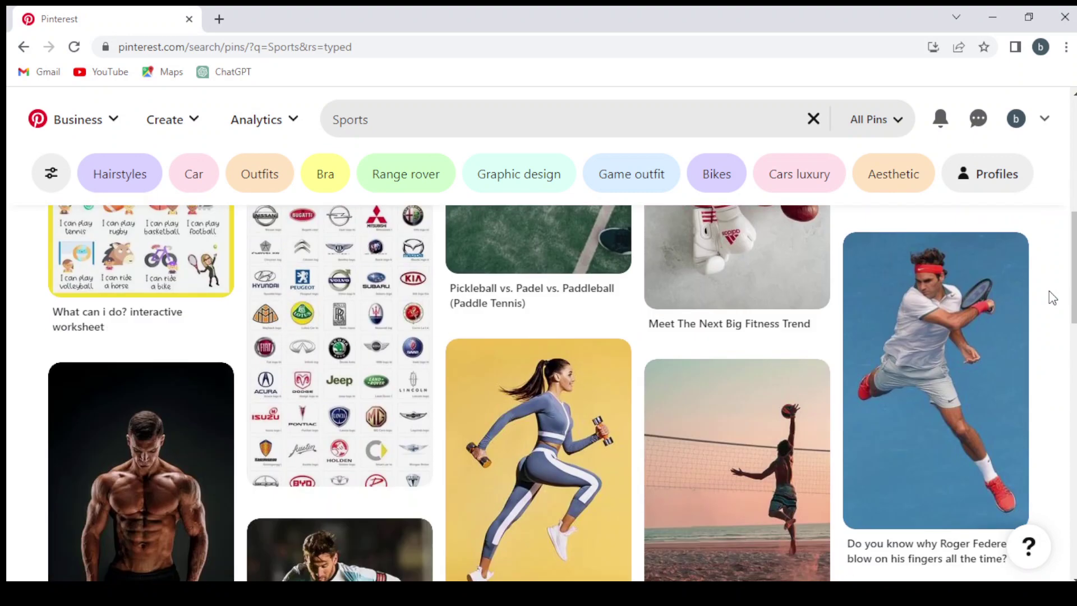
scroll(1049, 297, down, 4)
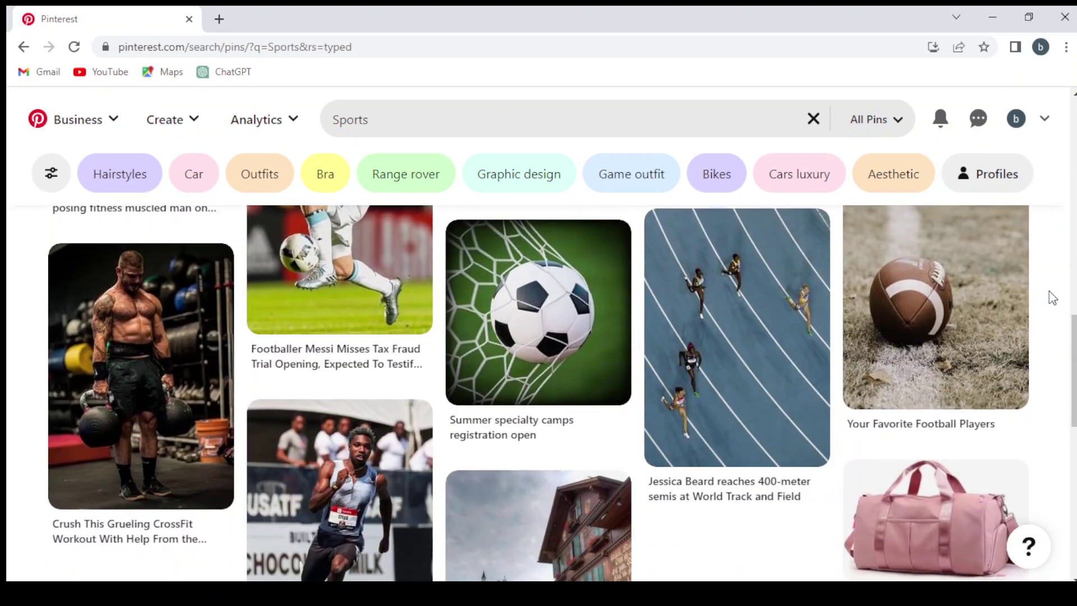
scroll(1049, 292, down, 2)
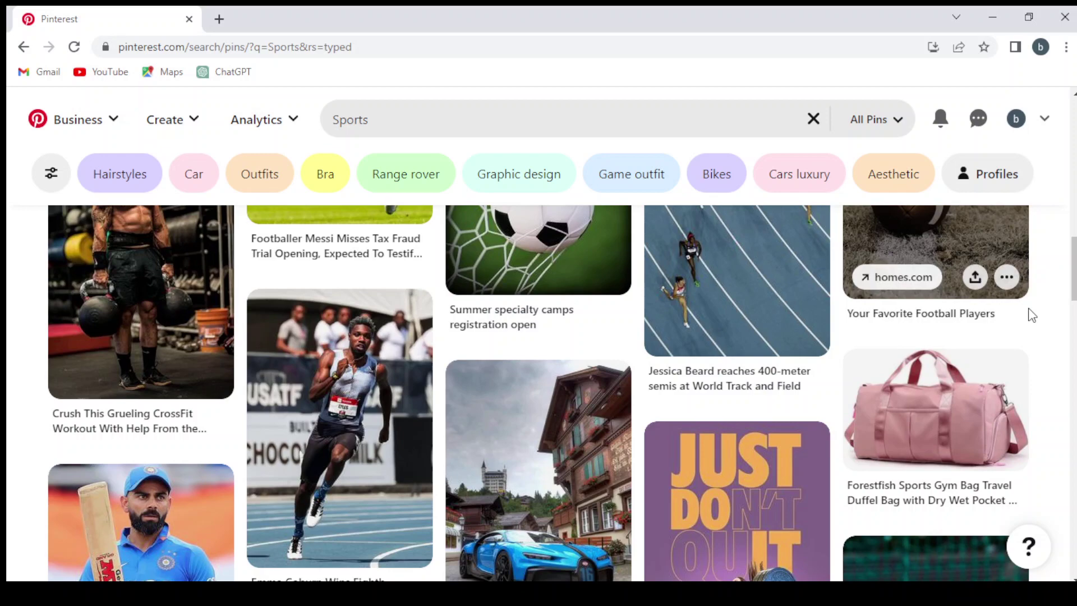
scroll(1031, 314, up, 1)
scroll(1030, 314, up, 10)
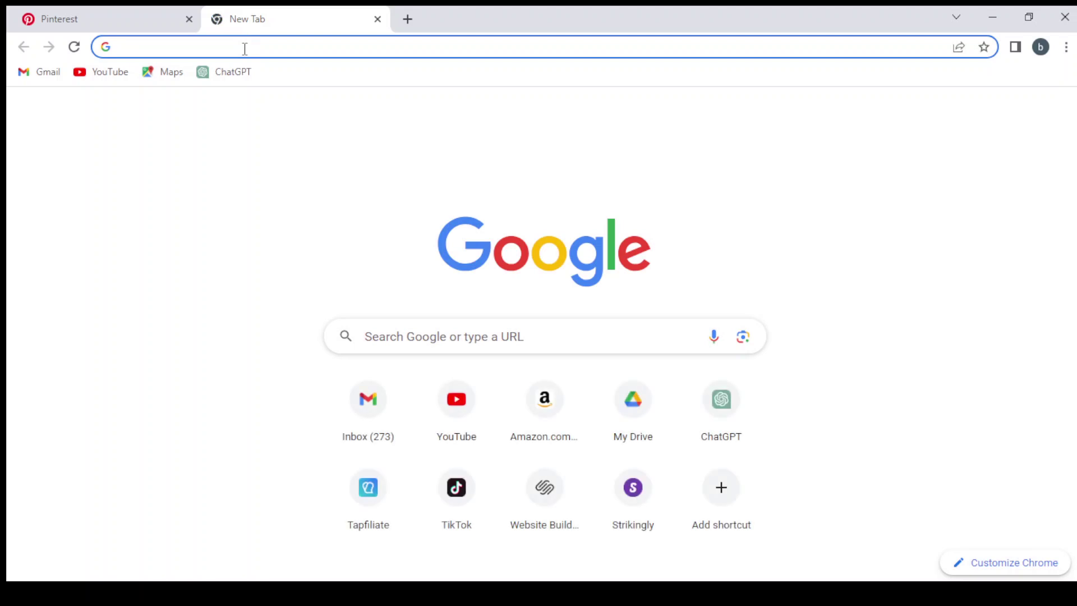
Go to amazon.com by typing 'ama' and accepting the autocomplete.
text(ama)
key(Return)
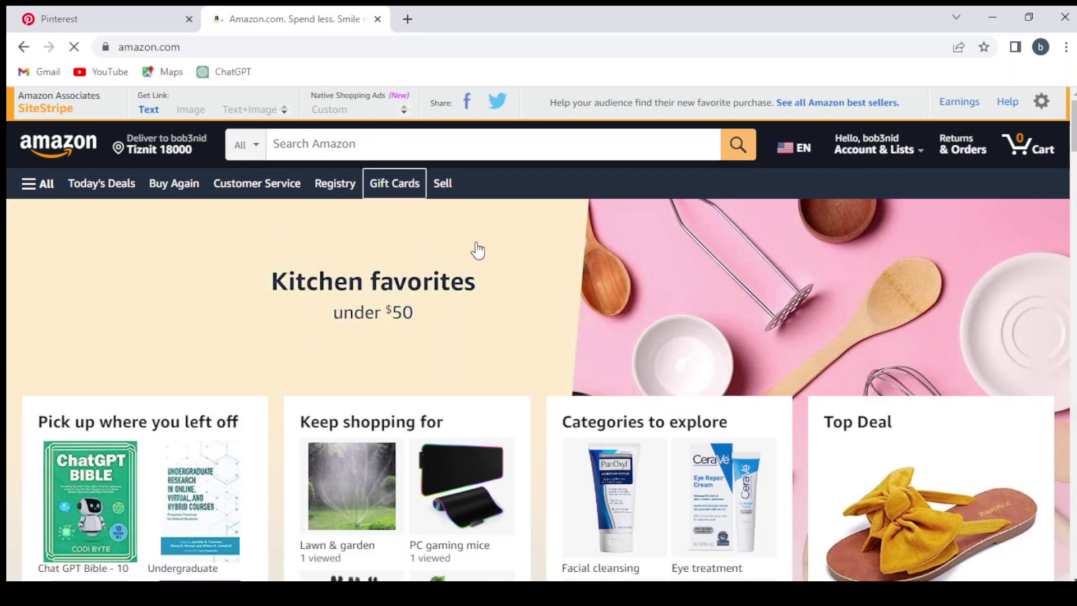
Back on the Pinterest Sports results, narrow the search to sport outfits.
click(126, 20)
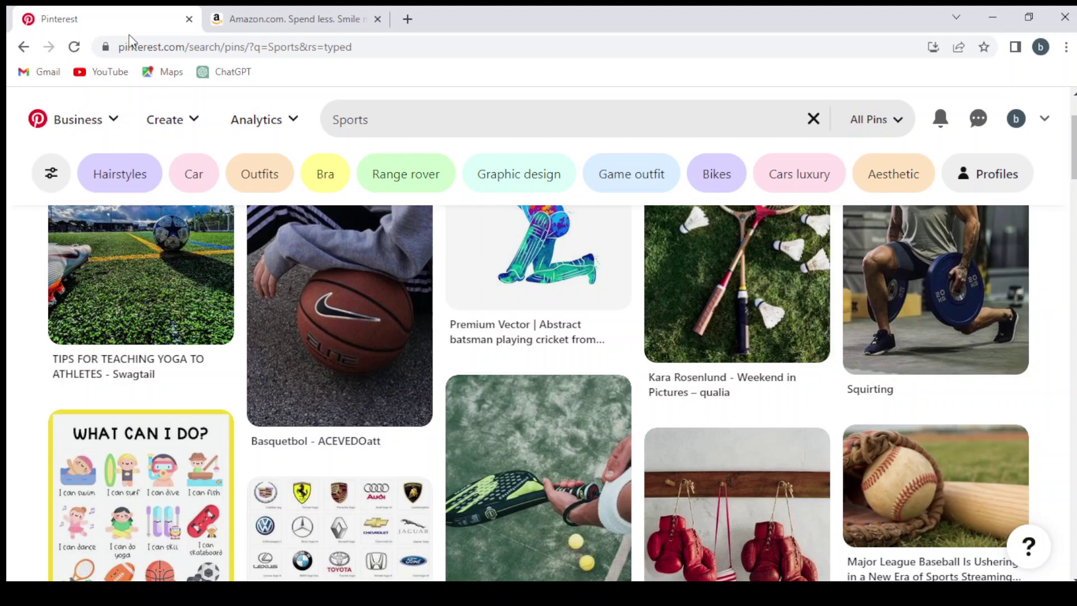
scroll(689, 314, up, 2)
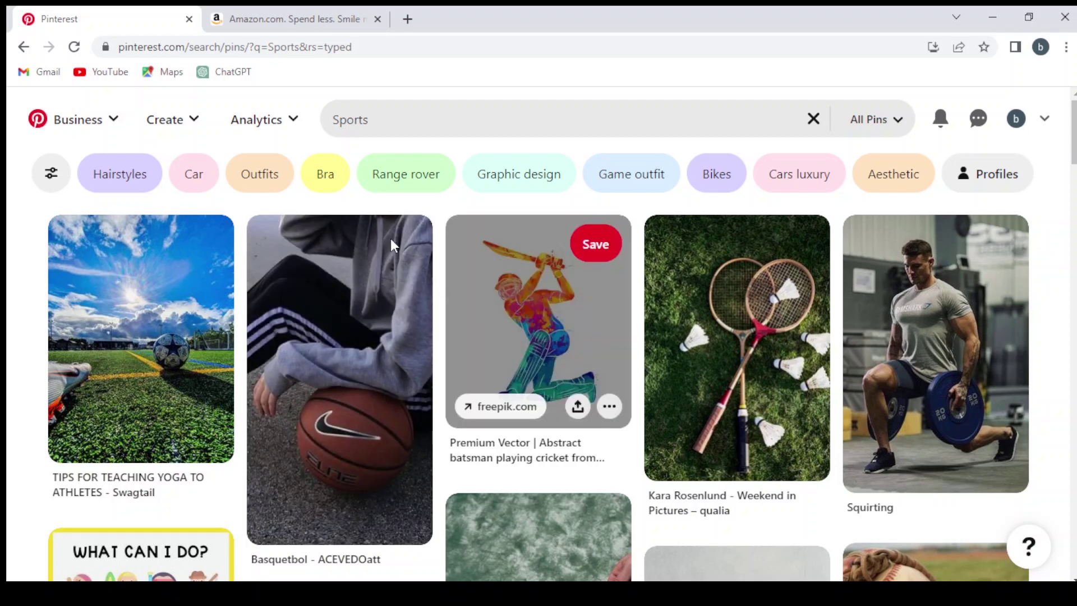
click(262, 176)
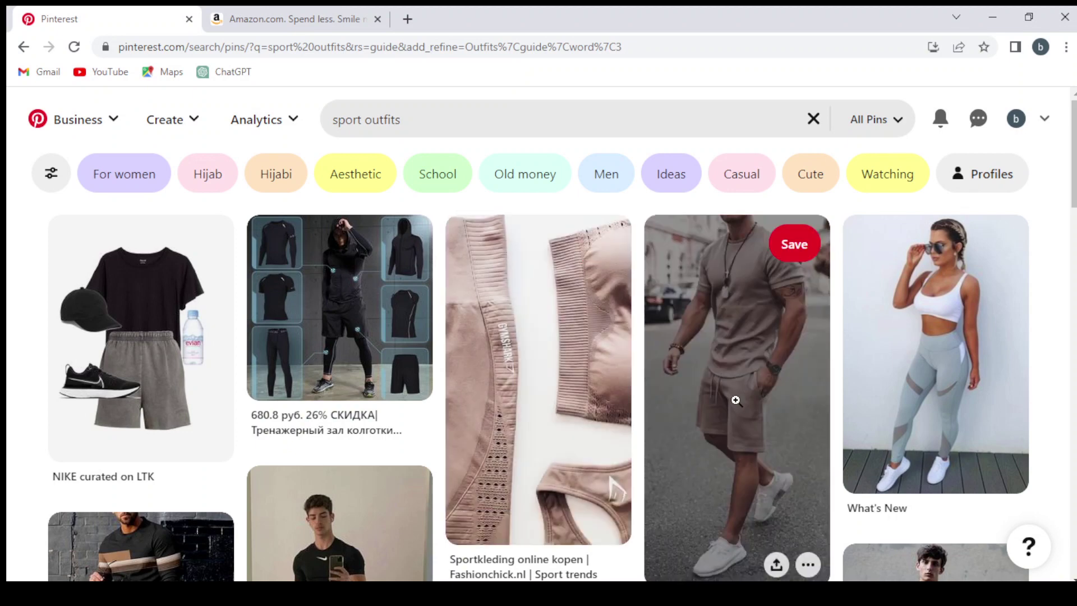
Scroll down through the sport outfits results to find workout outfit pins.
scroll(734, 399, down, 4)
scroll(735, 401, down, 3)
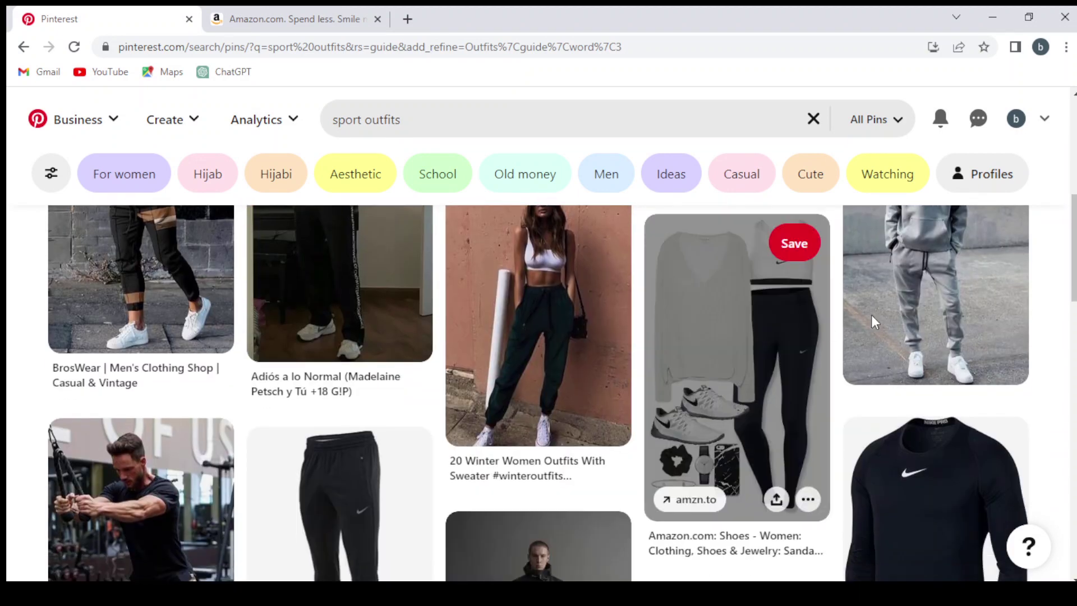
scroll(909, 300, down, 3)
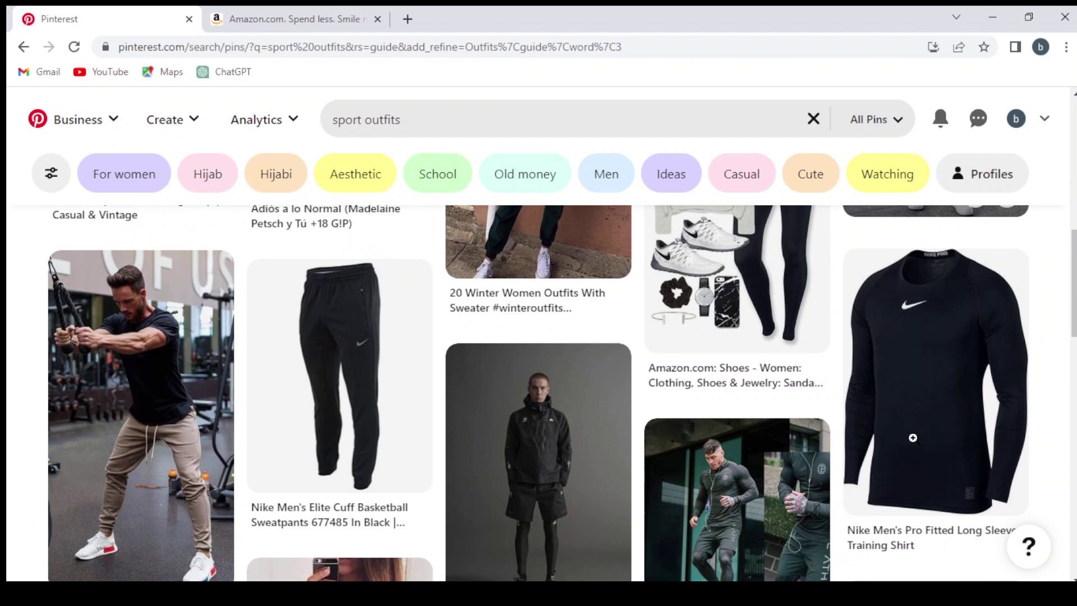
scroll(912, 437, down, 2)
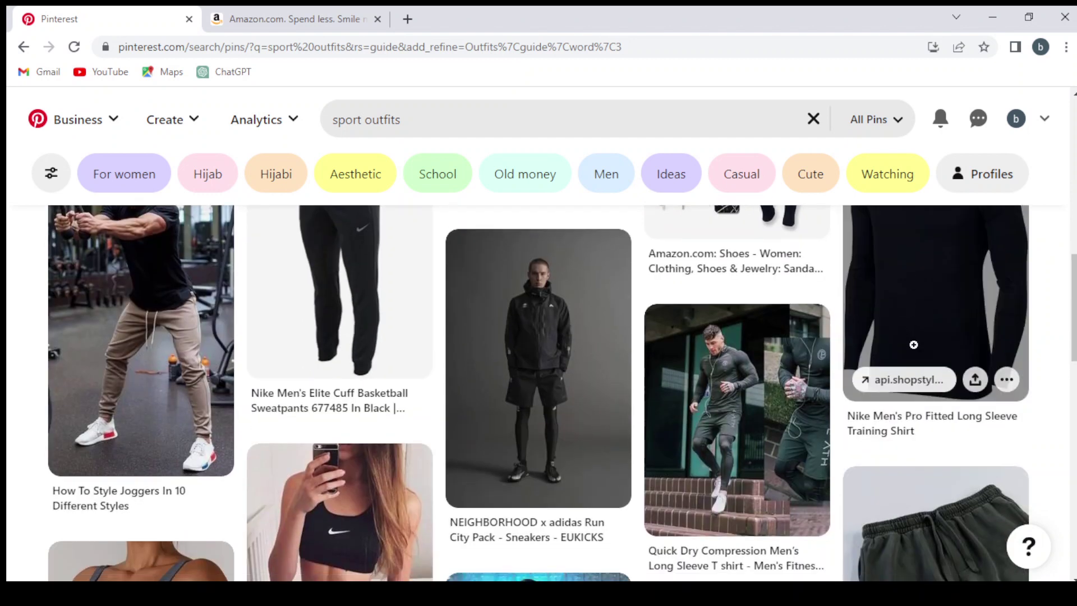
scroll(913, 344, up, 2)
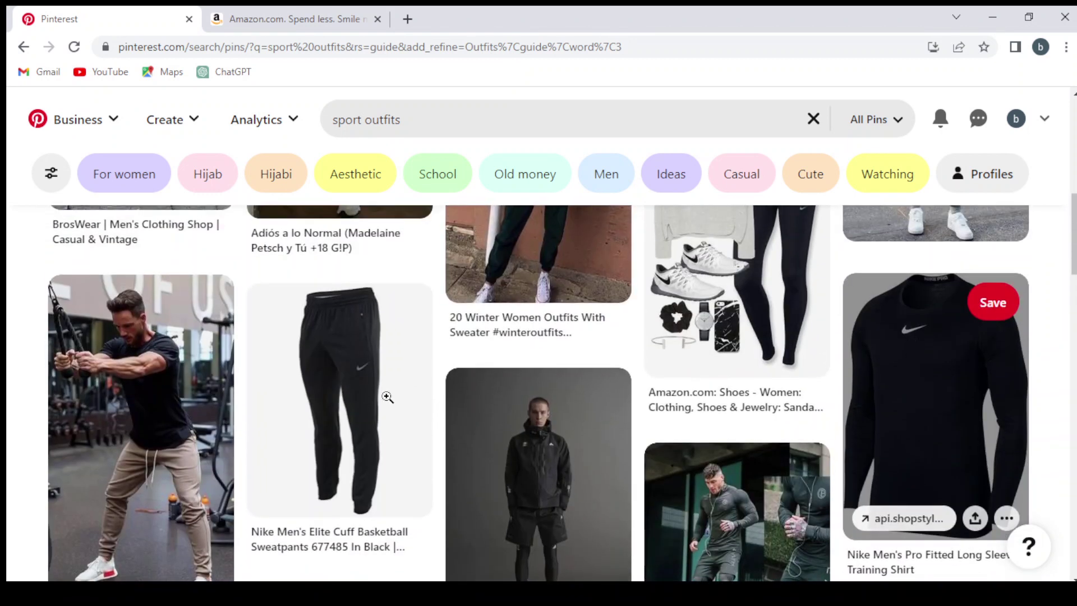
scroll(335, 412, down, 6)
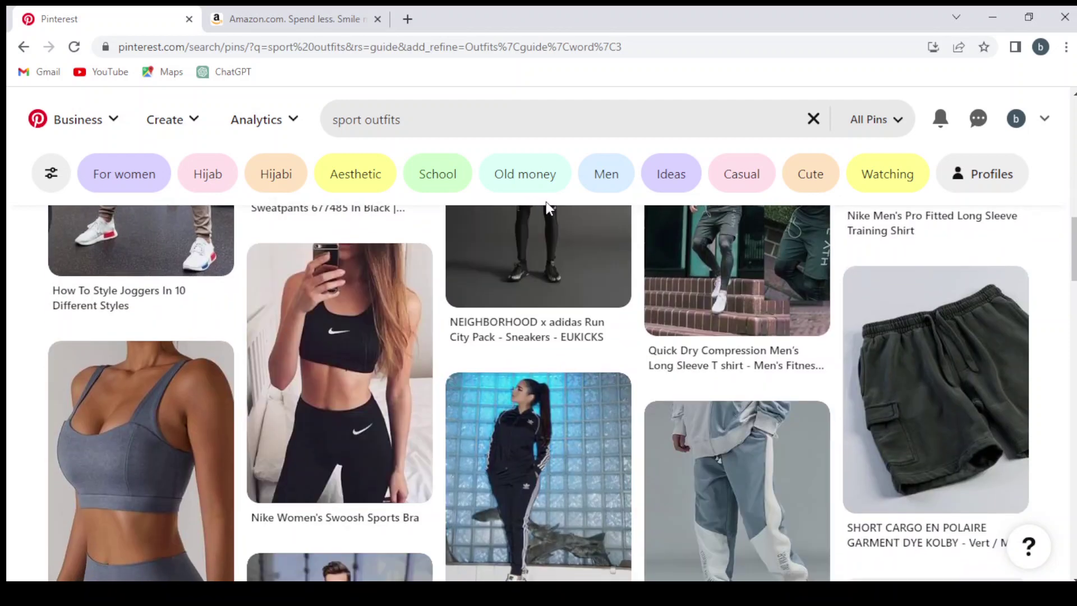
scroll(546, 202, down, 7)
scroll(547, 202, down, 1)
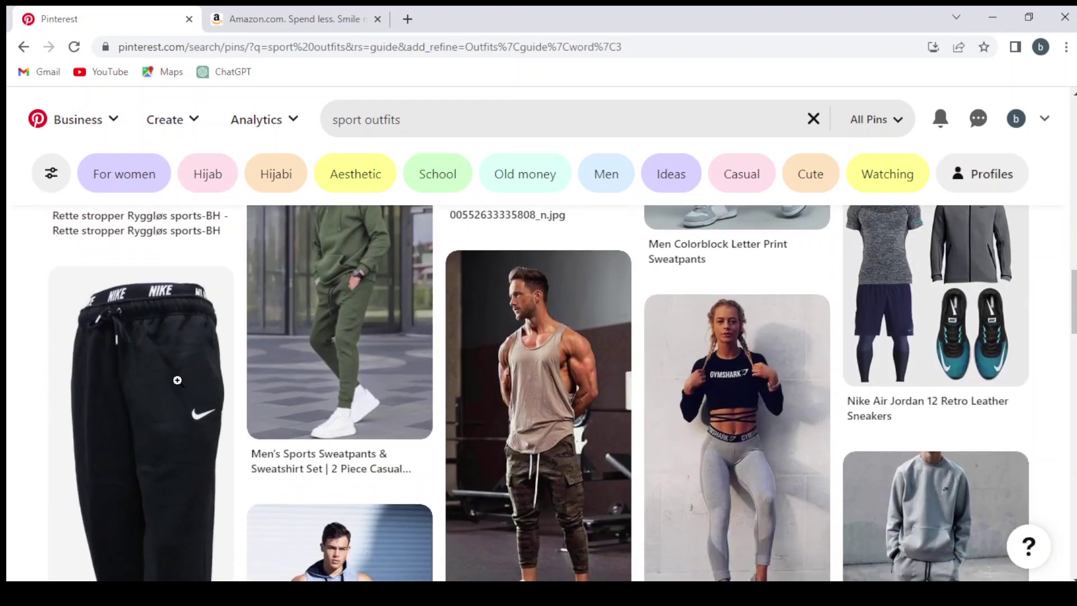
scroll(177, 380, down, 1)
scroll(174, 375, up, 2)
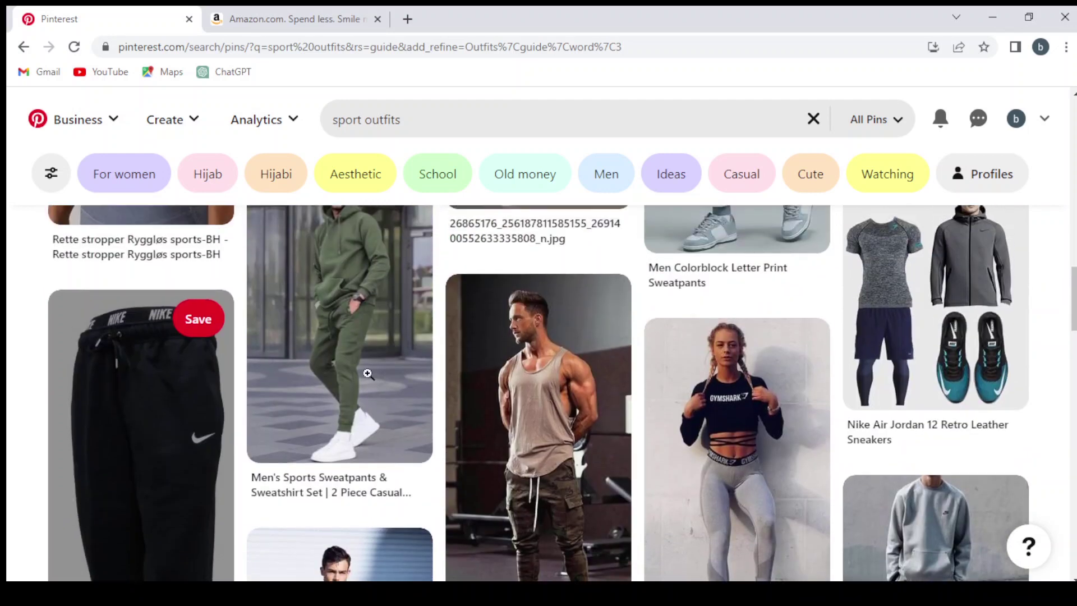
scroll(367, 374, down, 3)
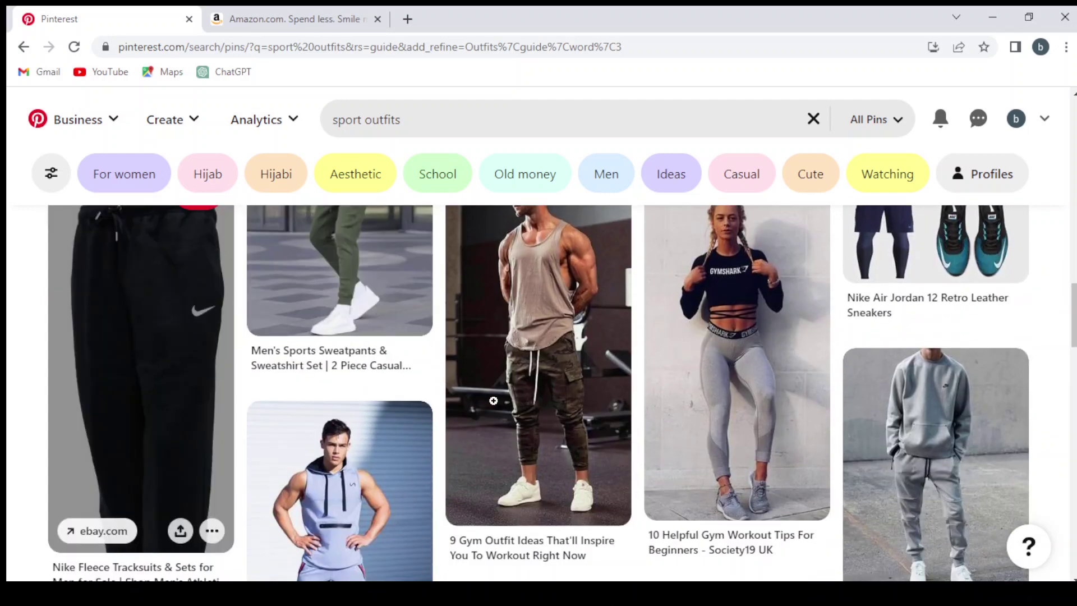
scroll(550, 407, down, 3)
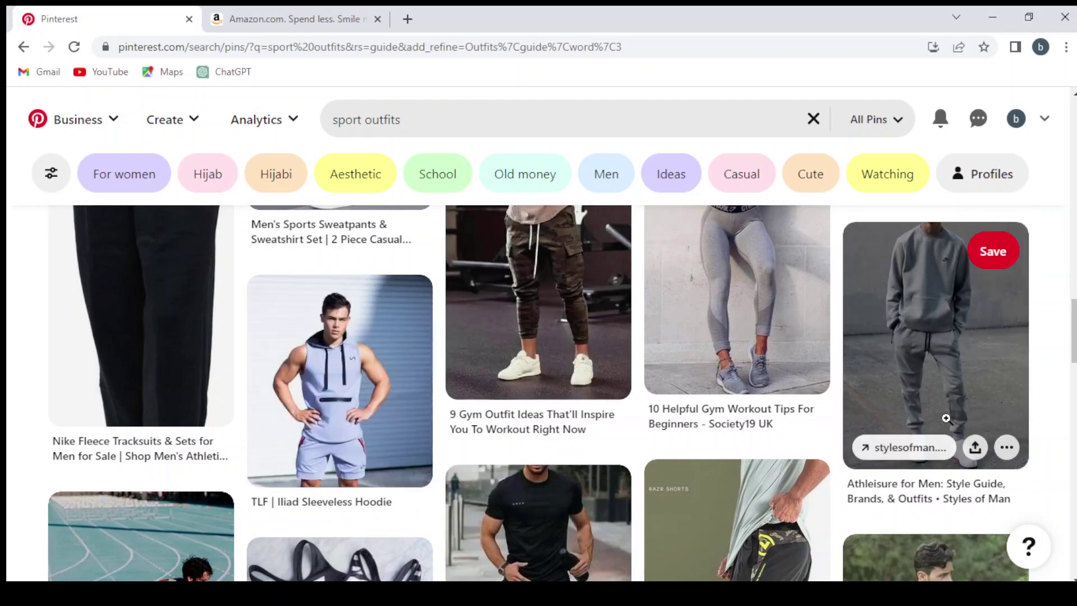
scroll(937, 355, down, 5)
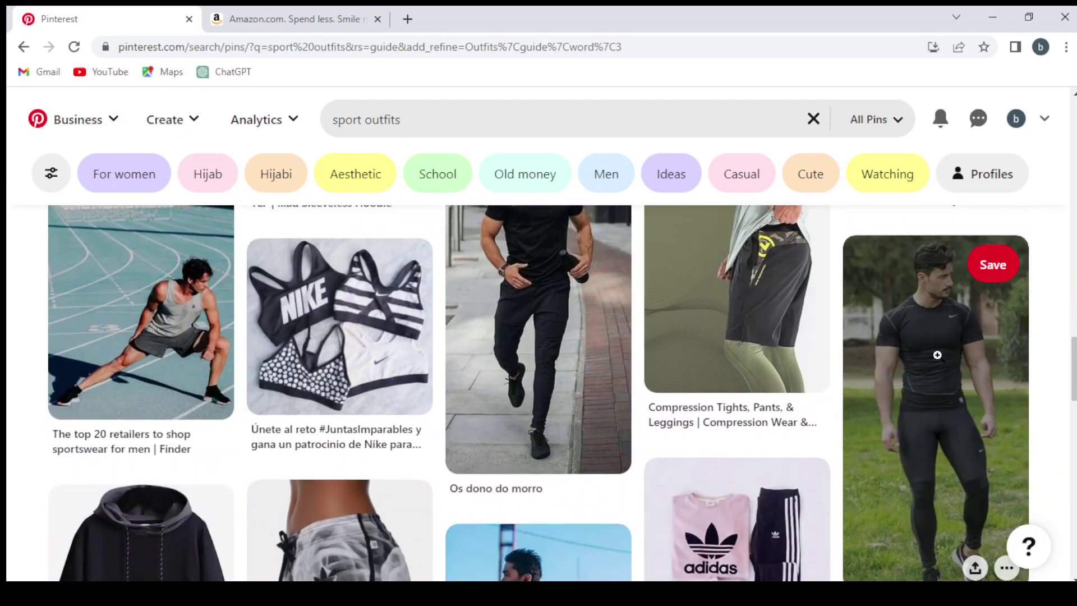
scroll(774, 334, down, 5)
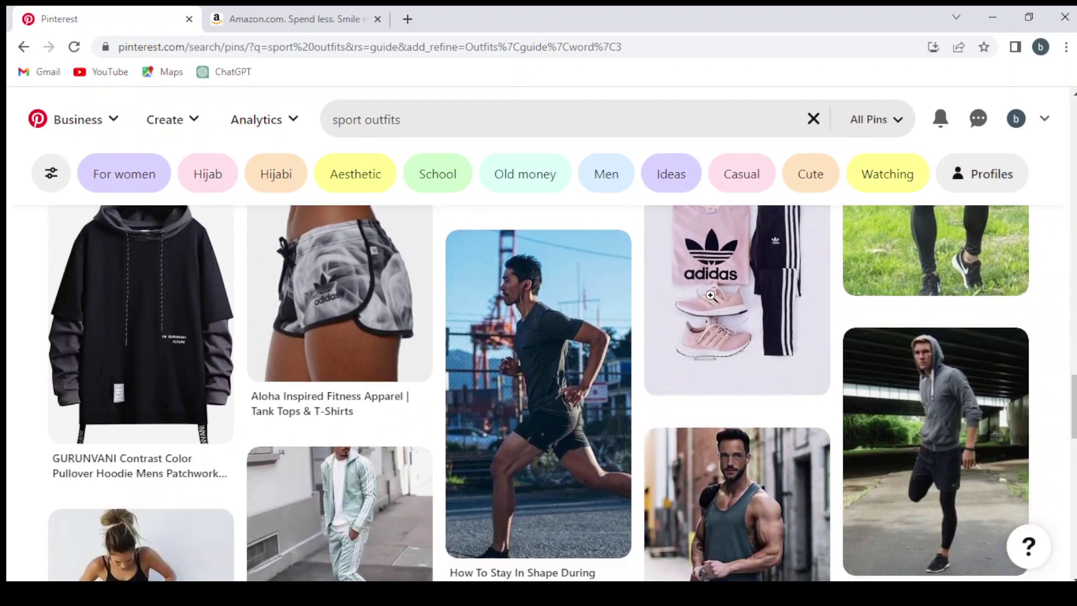
scroll(555, 368, down, 3)
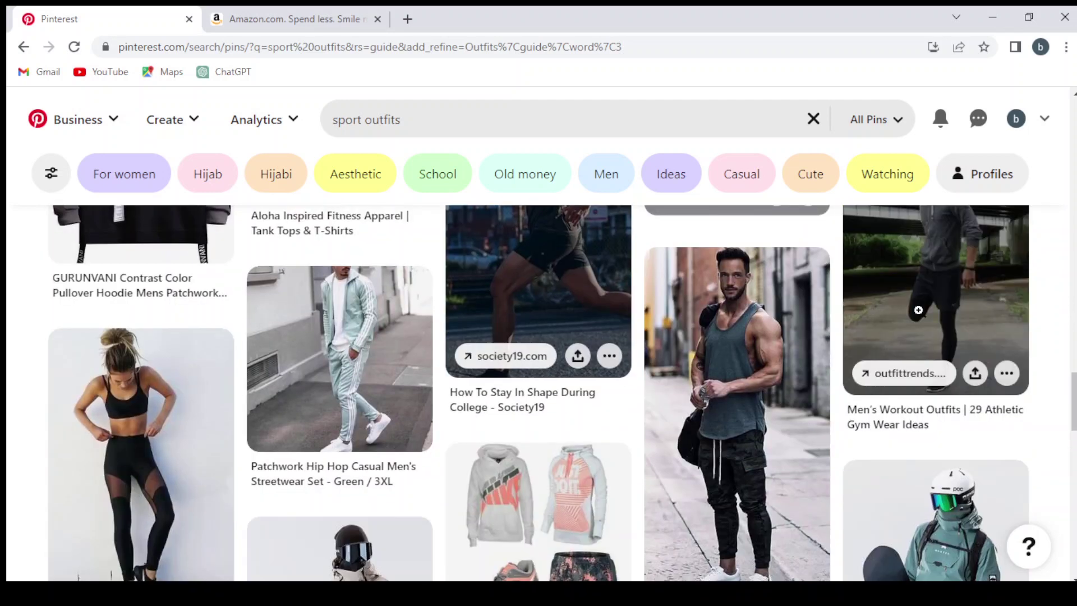
scroll(915, 309, down, 2)
Preview the Men's Workout Outfits pin, then return to the sport outfits results.
click(918, 311)
scroll(918, 311, down, 2)
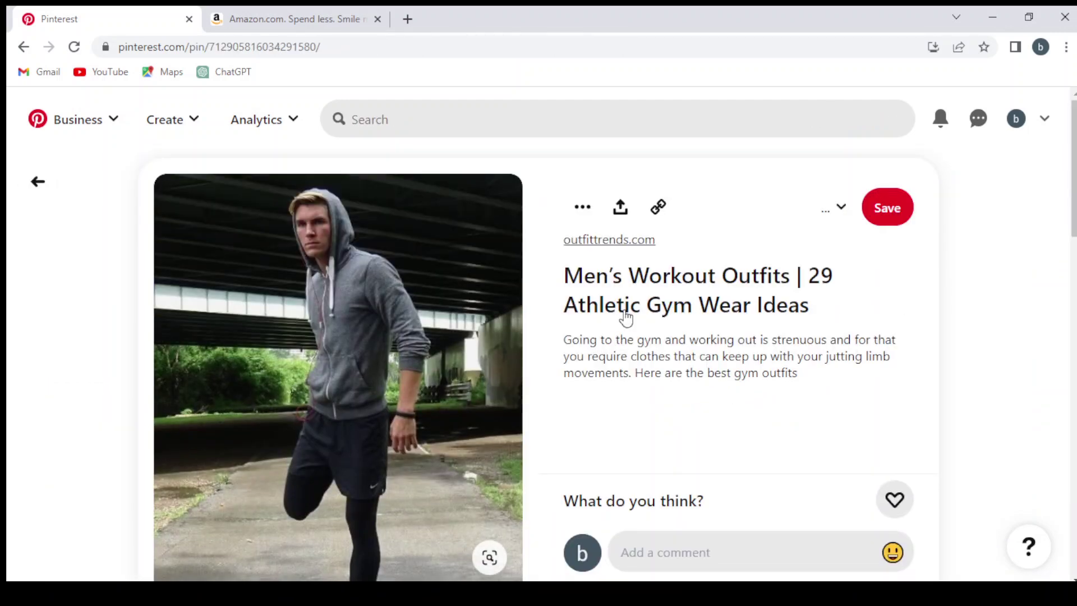
click(37, 182)
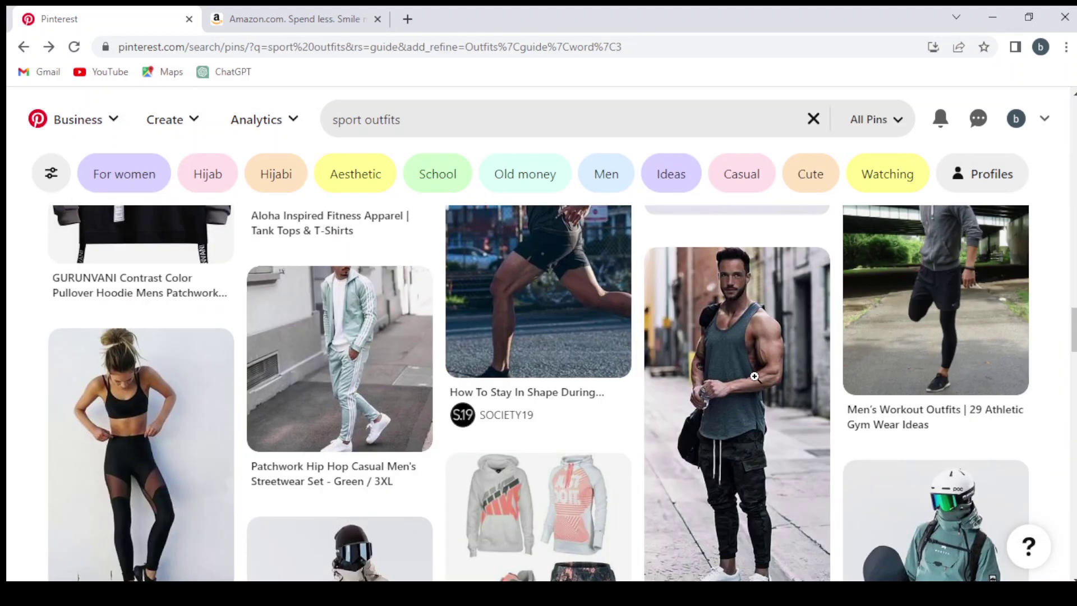
Preview the men's fitness tank top pin, then return to the results.
scroll(754, 376, down, 2)
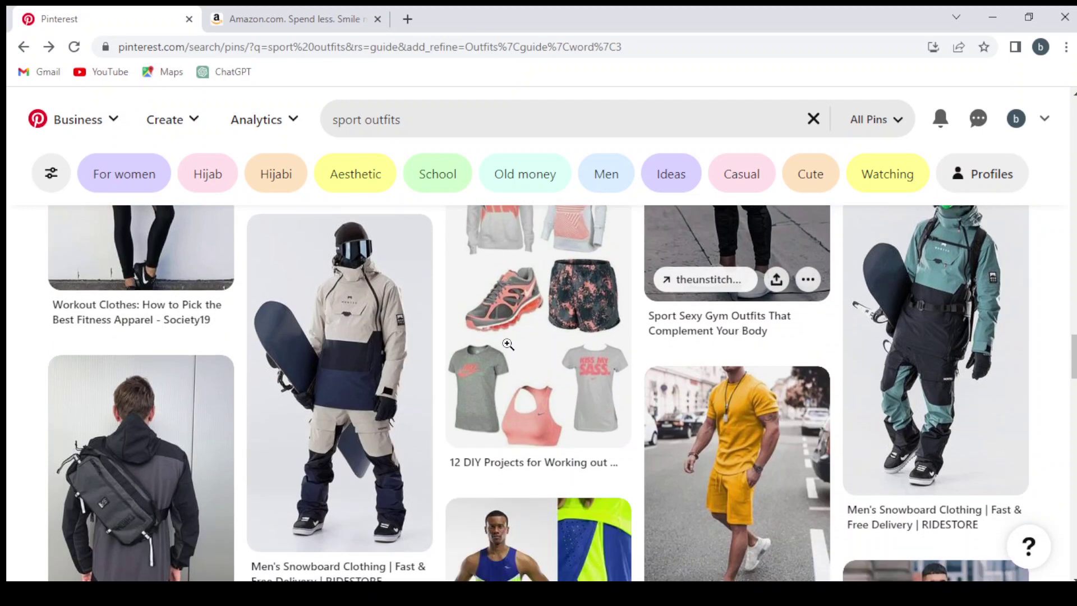
scroll(307, 349, down, 8)
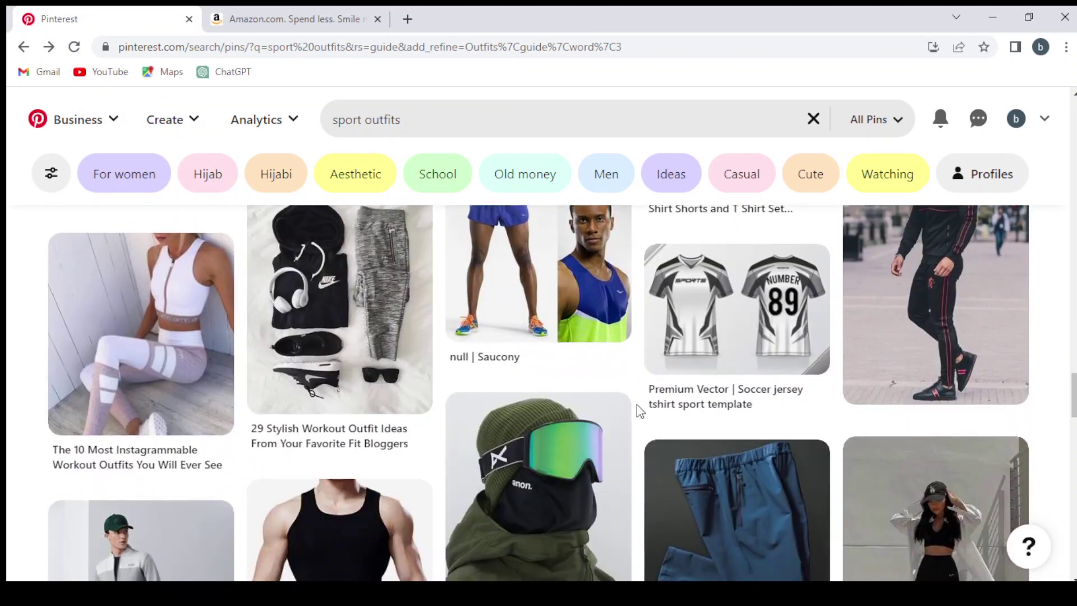
scroll(634, 405, down, 5)
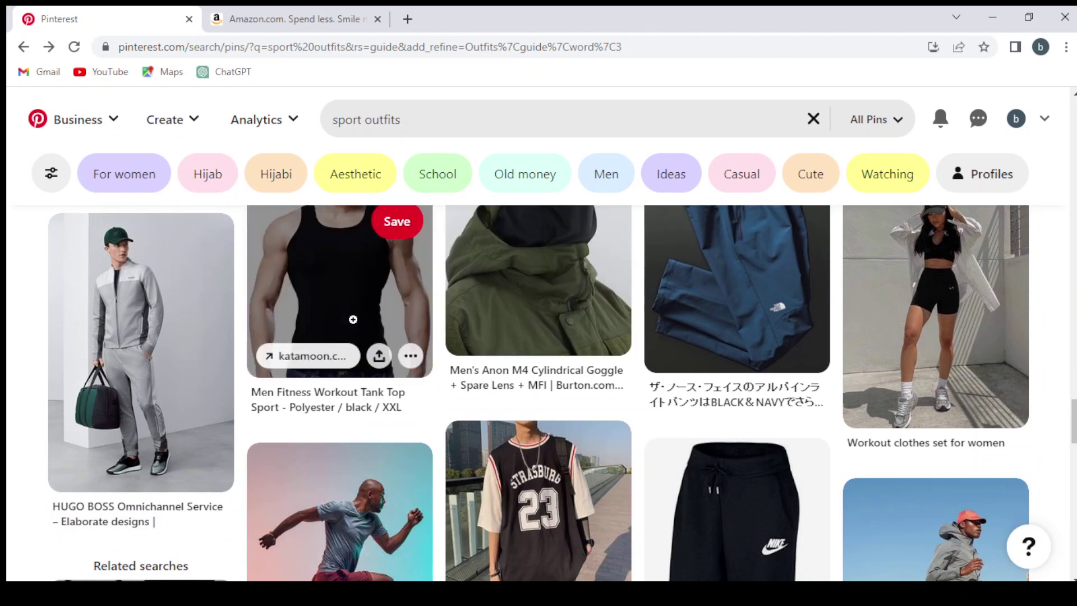
scroll(353, 319, down, 1)
click(353, 319)
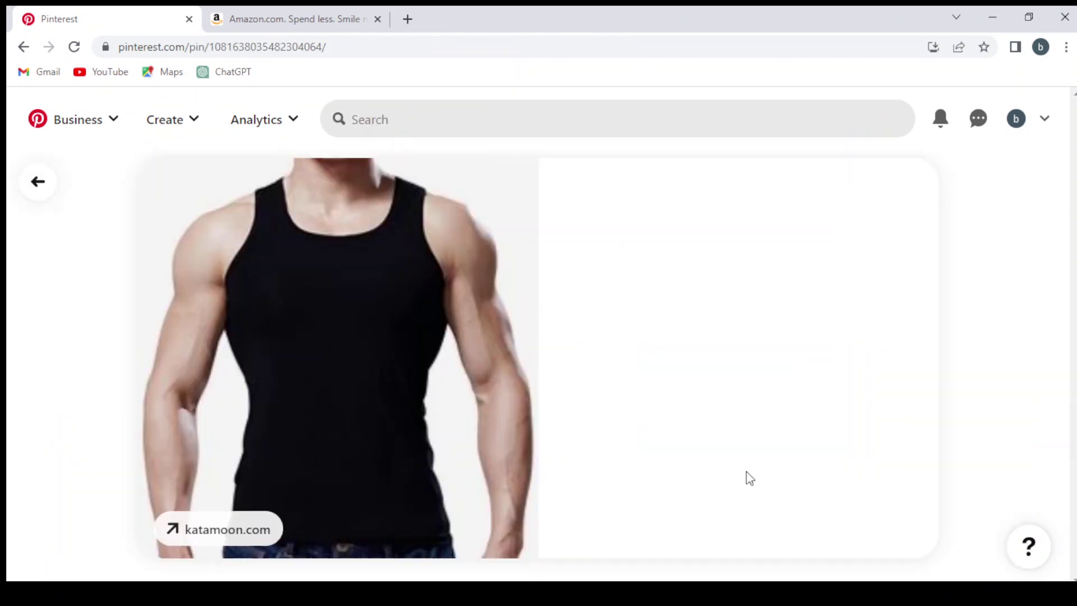
click(37, 185)
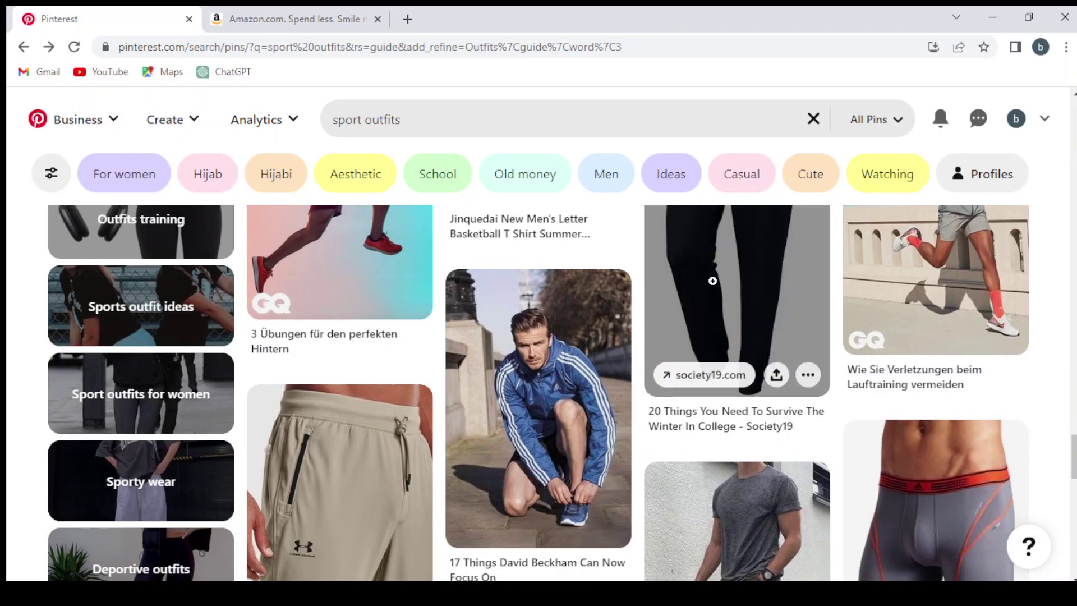
Scroll the sport outfits results until the Amazon leggings pin is in view.
scroll(712, 281, up, 3)
scroll(712, 280, down, 4)
scroll(712, 280, down, 4)
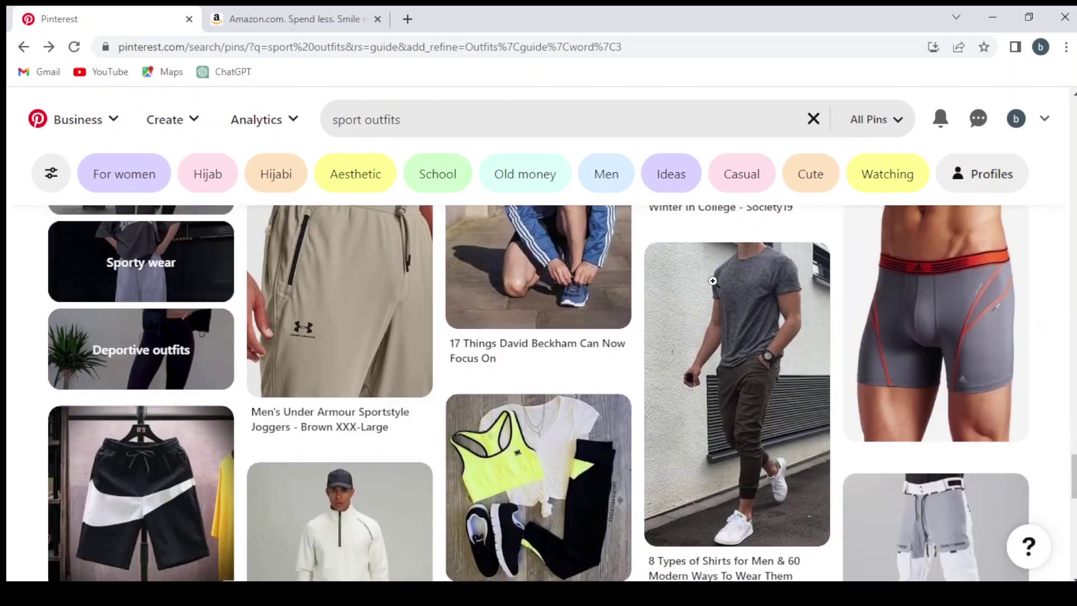
mouse_move(369, 244)
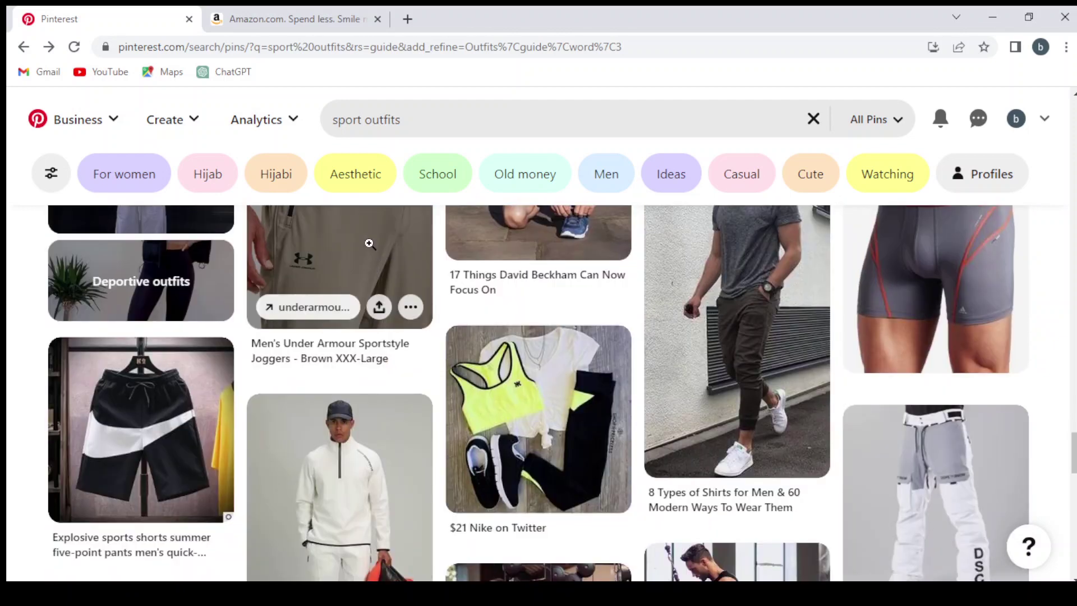
scroll(369, 243, down, 2)
scroll(369, 244, down, 2)
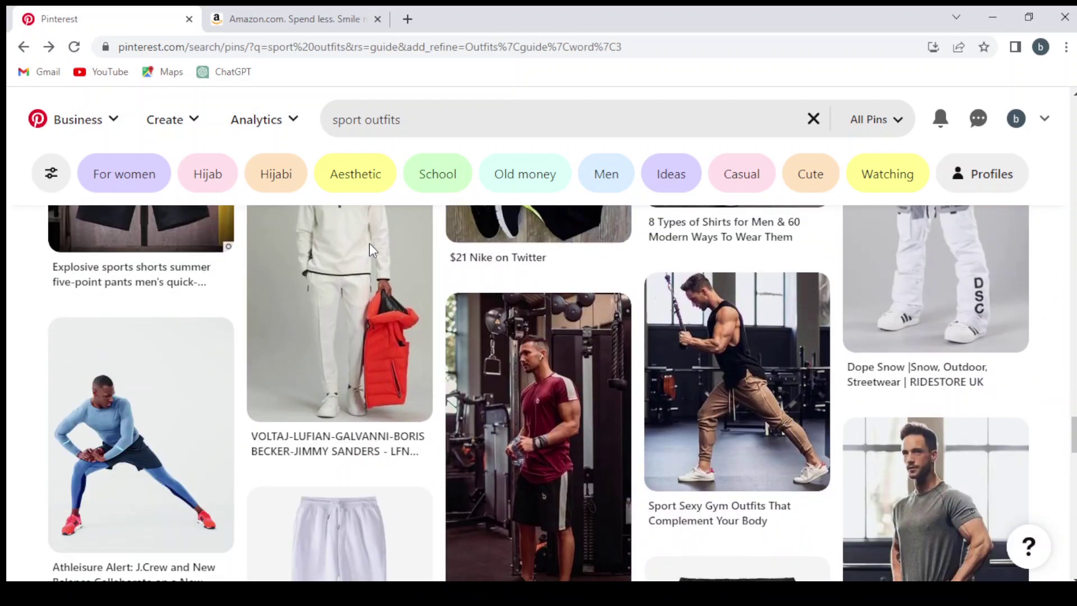
mouse_move(362, 335)
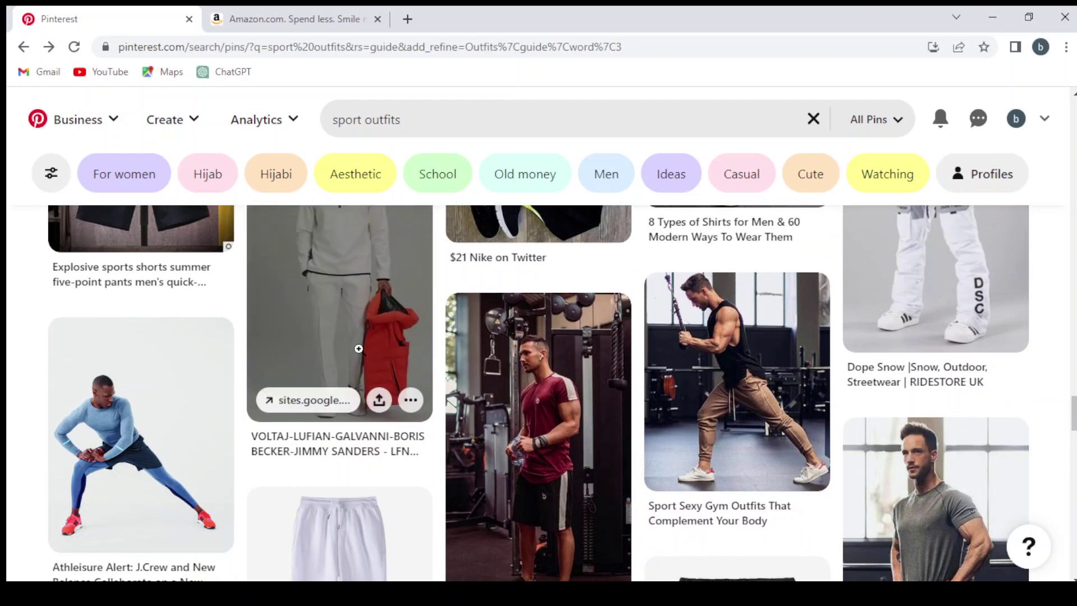
scroll(358, 348, up, 10)
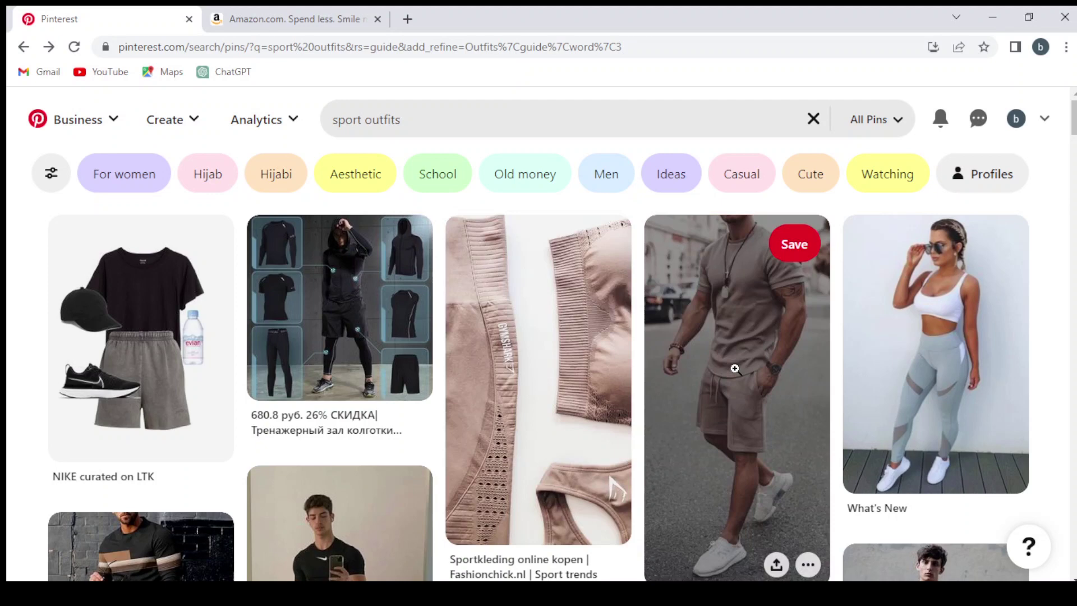
scroll(733, 368, down, 2)
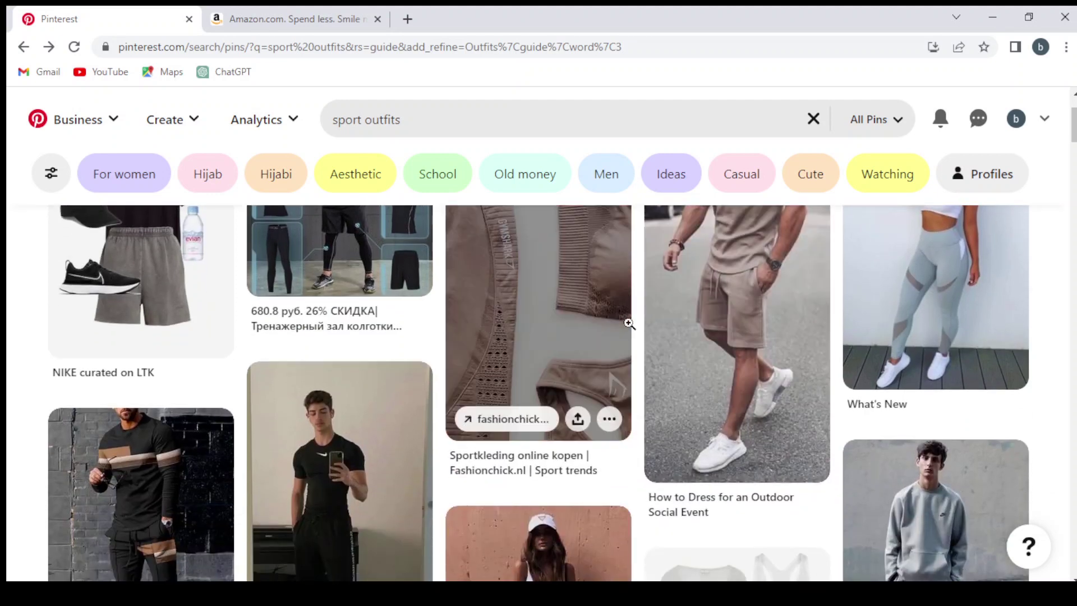
scroll(629, 324, up, 2)
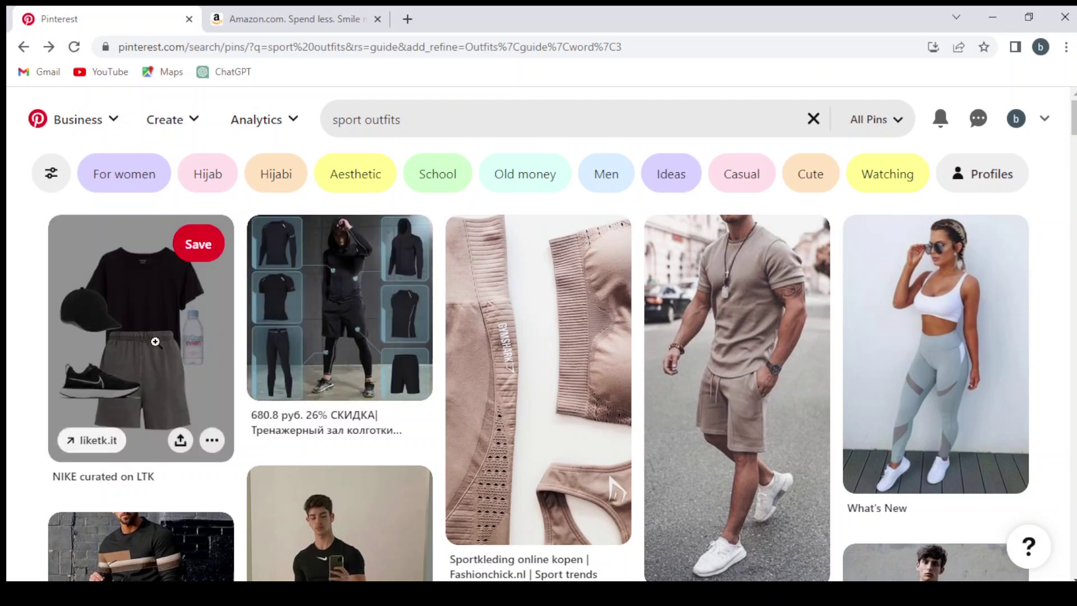
scroll(156, 341, down, 5)
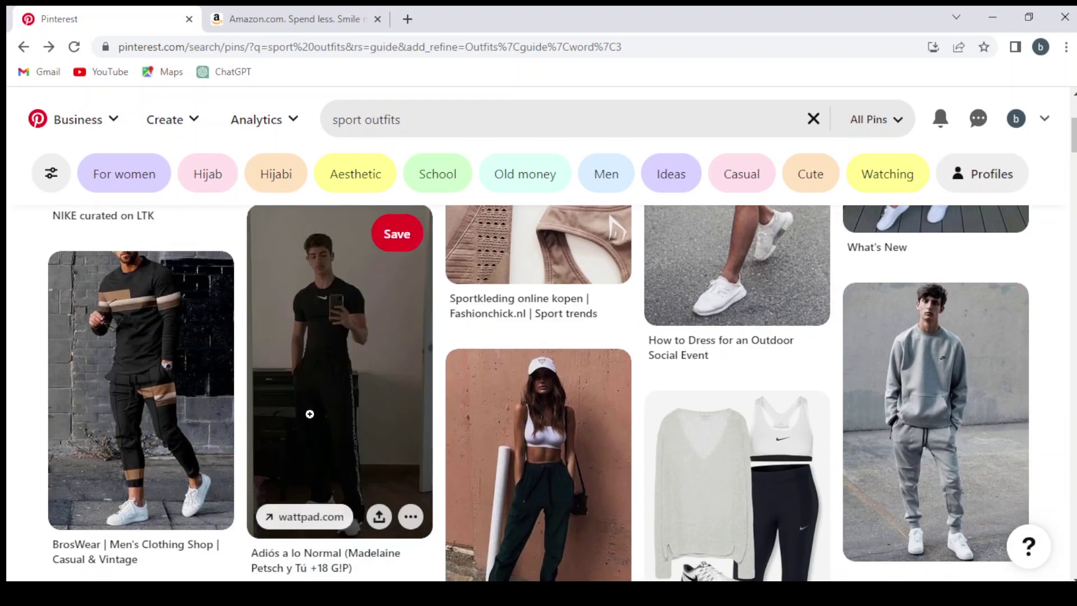
scroll(310, 414, down, 4)
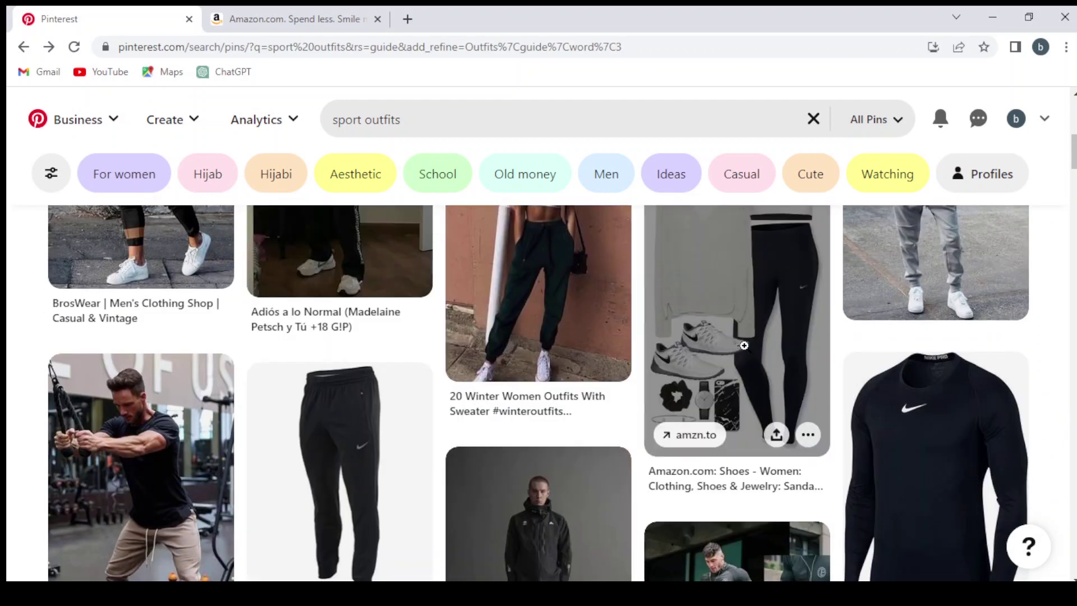
Open the Amazon leggings and sneakers pin and look it over.
click(743, 346)
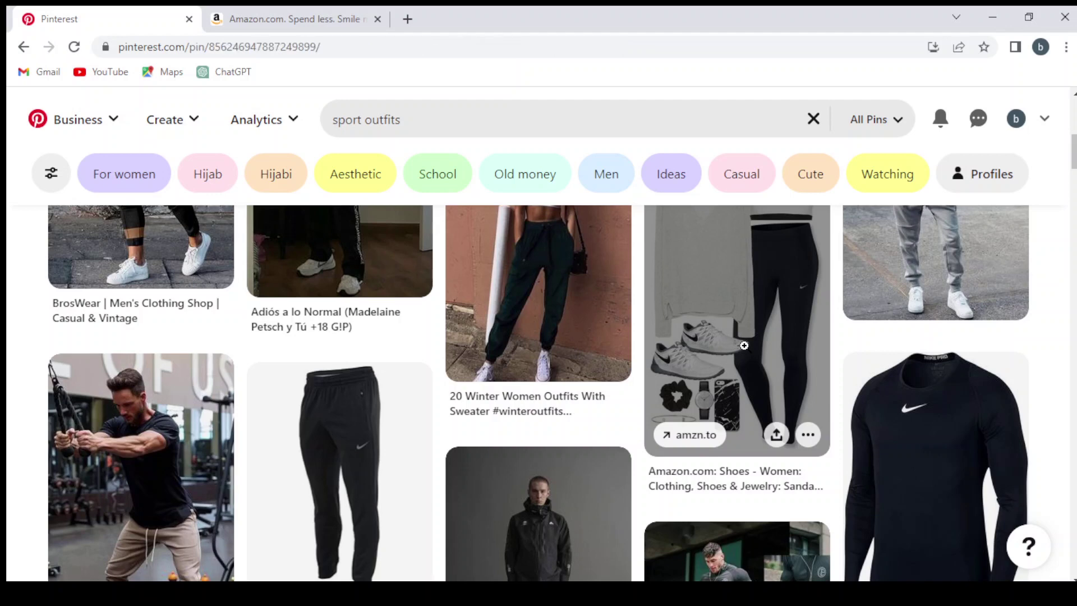
scroll(366, 332, down, 3)
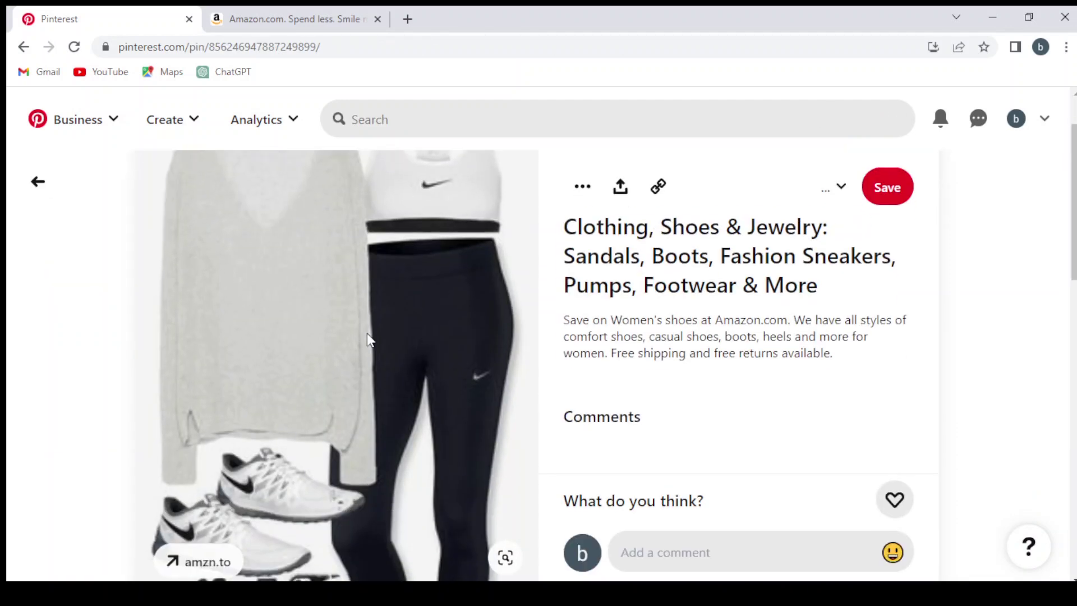
scroll(367, 332, up, 3)
scroll(499, 300, down, 3)
scroll(500, 300, down, 3)
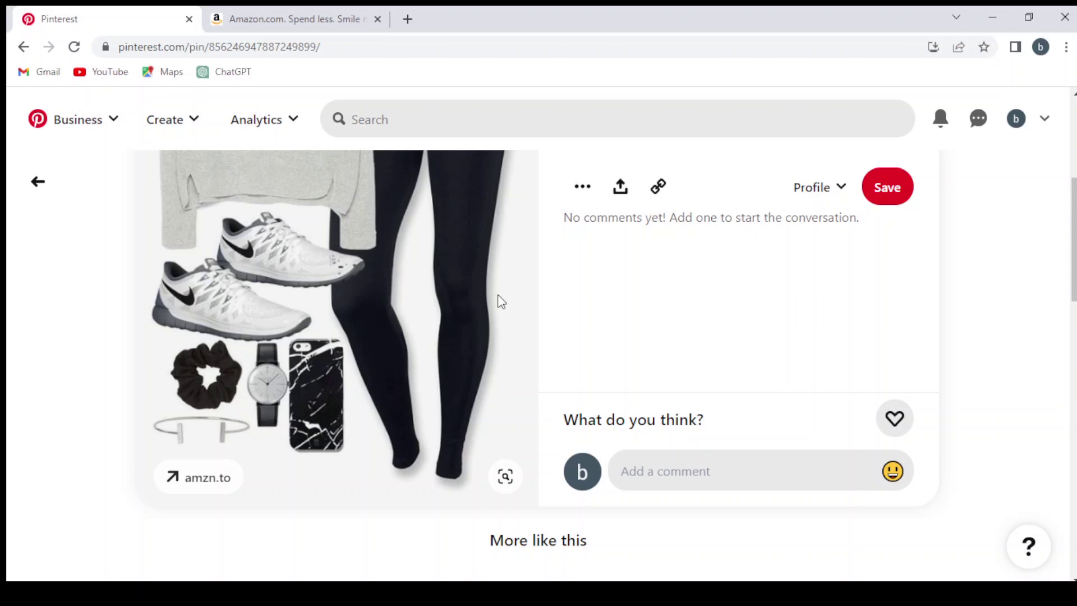
scroll(497, 300, up, 5)
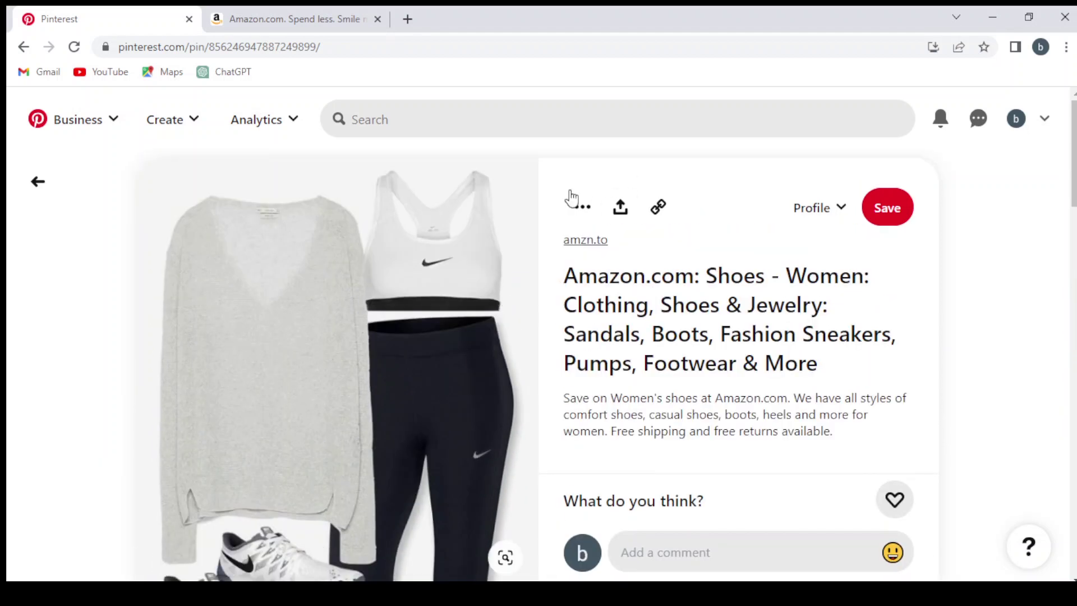
Download the pin's outfit image as a jpg from its options menu.
click(582, 207)
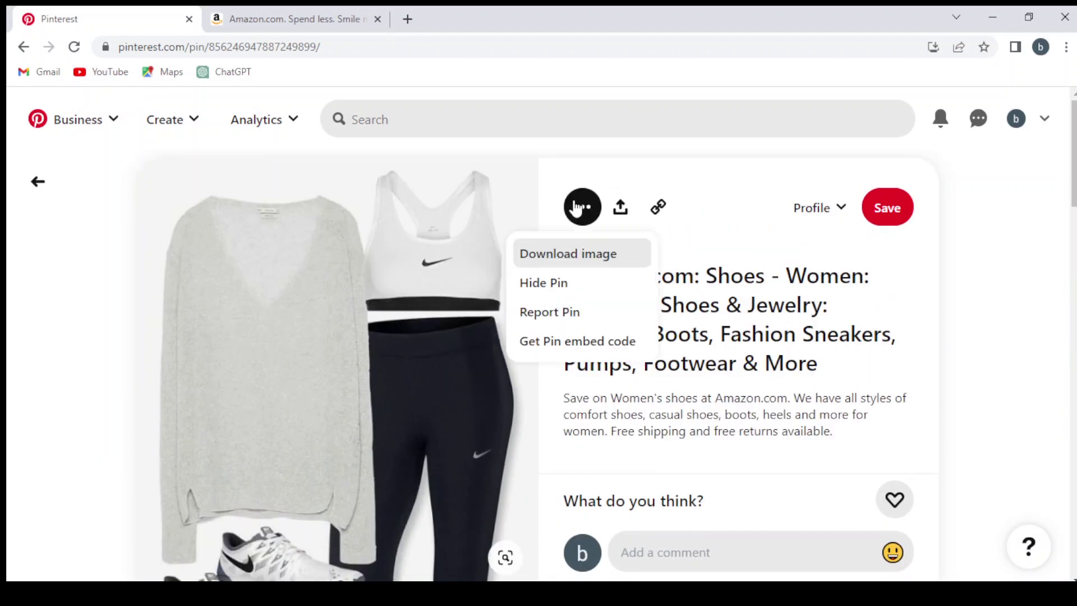
click(548, 254)
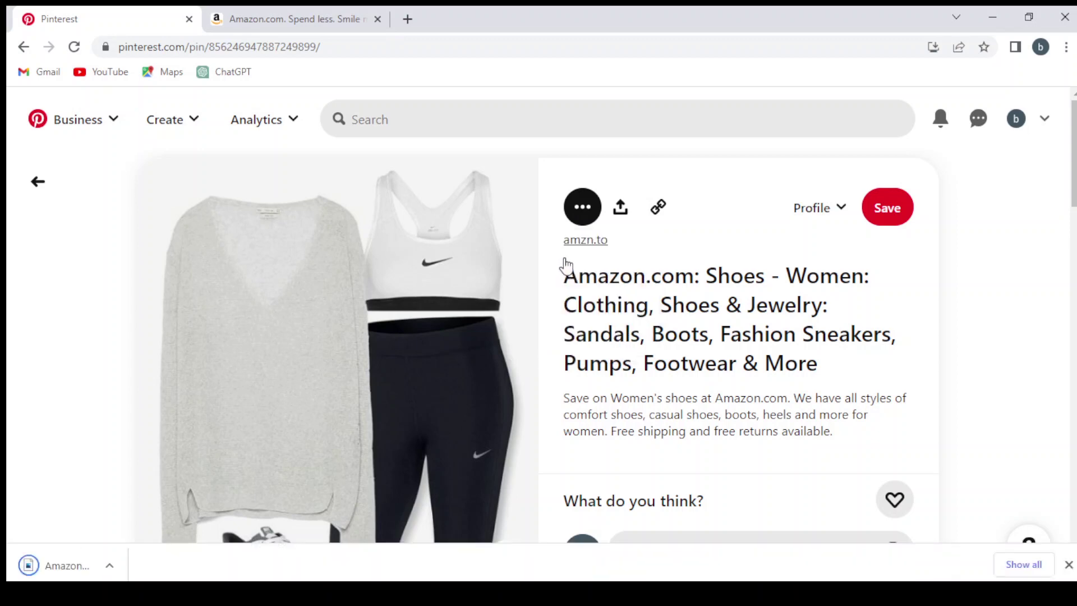
scroll(744, 381, down, 5)
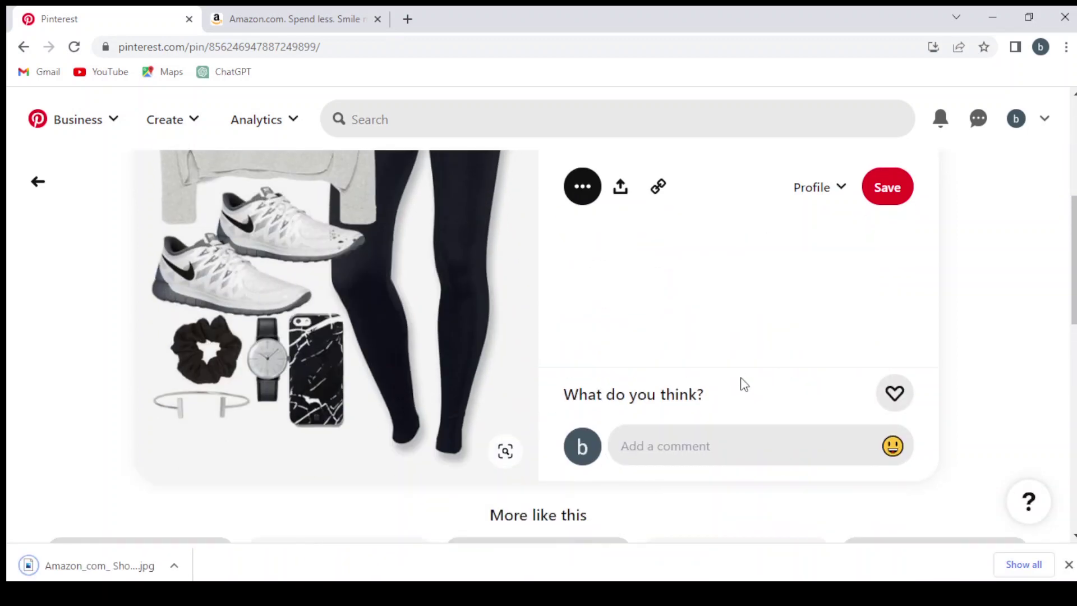
scroll(744, 384, up, 5)
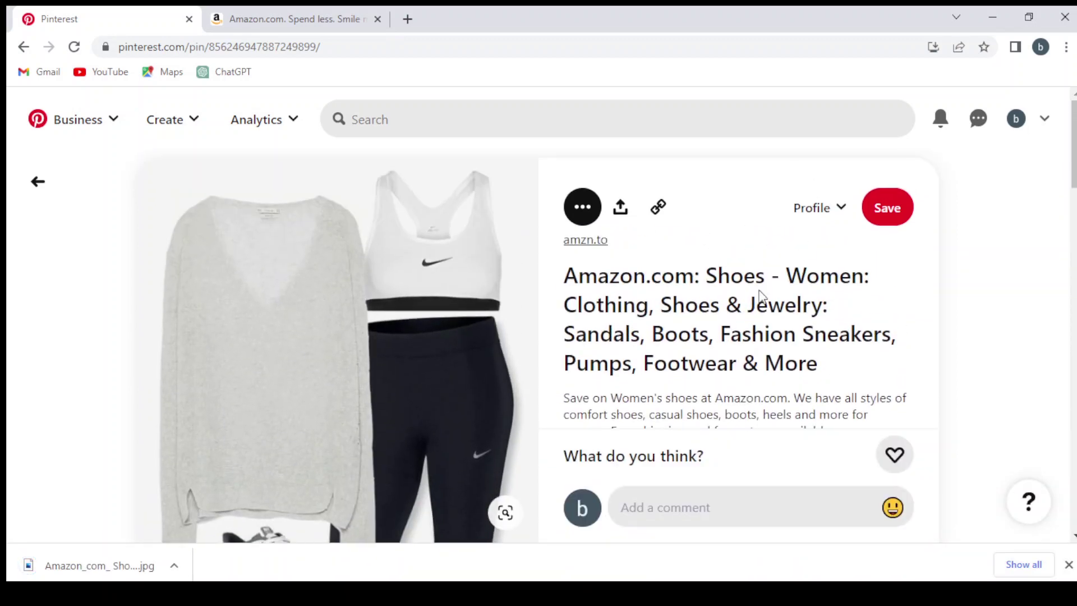
scroll(711, 364, down, 5)
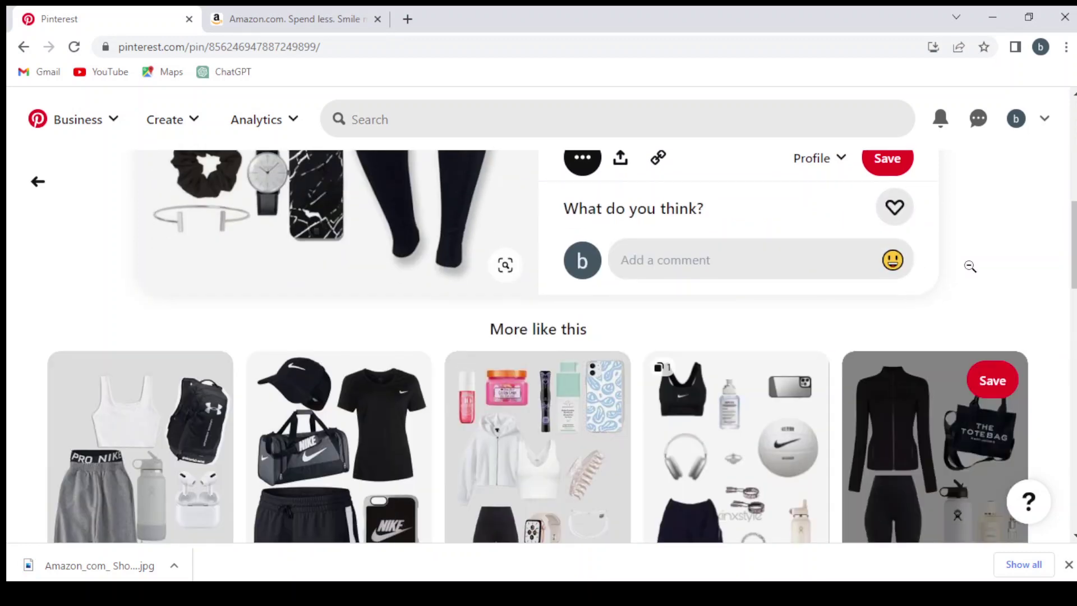
scroll(970, 266, down, 4)
scroll(810, 285, up, 2)
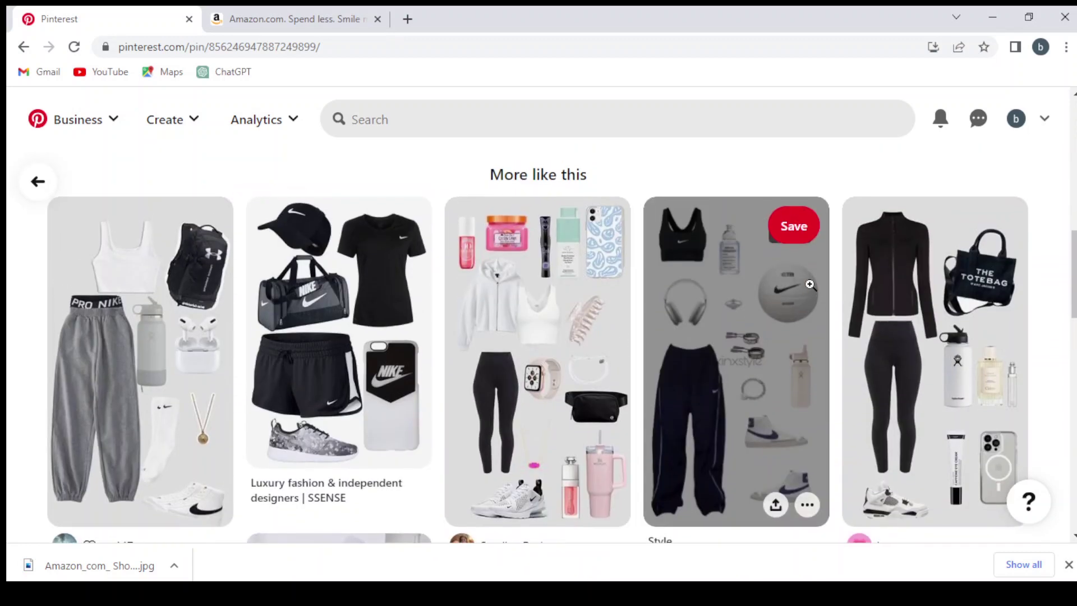
scroll(809, 285, up, 6)
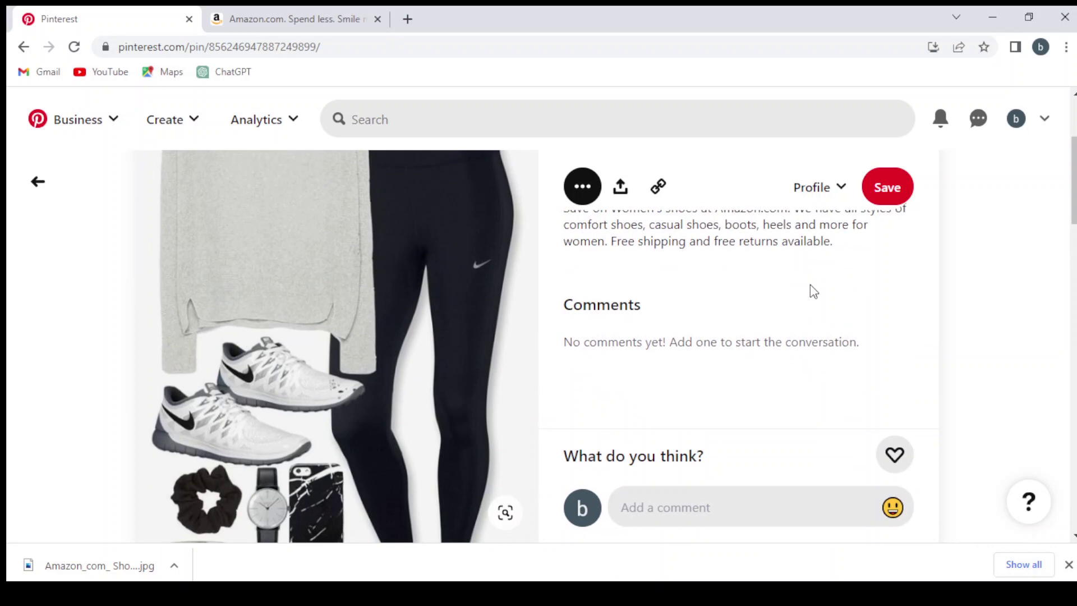
scroll(810, 286, up, 3)
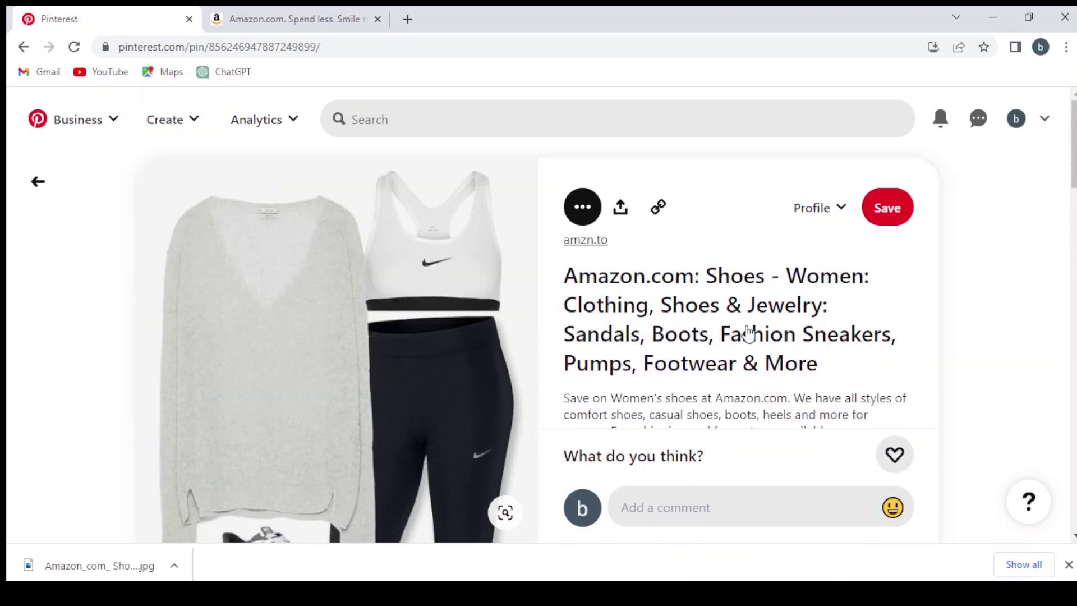
scroll(748, 332, down, 3)
scroll(747, 332, up, 3)
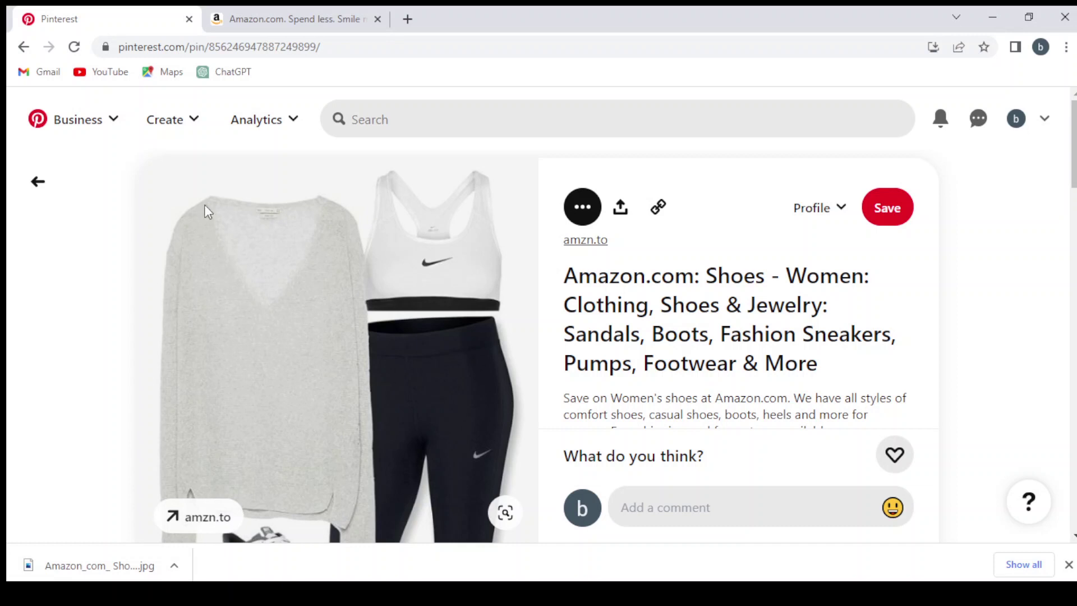
Reopen the Amazon outfit pin and launch Create Idea Pin in a new tab.
click(178, 119)
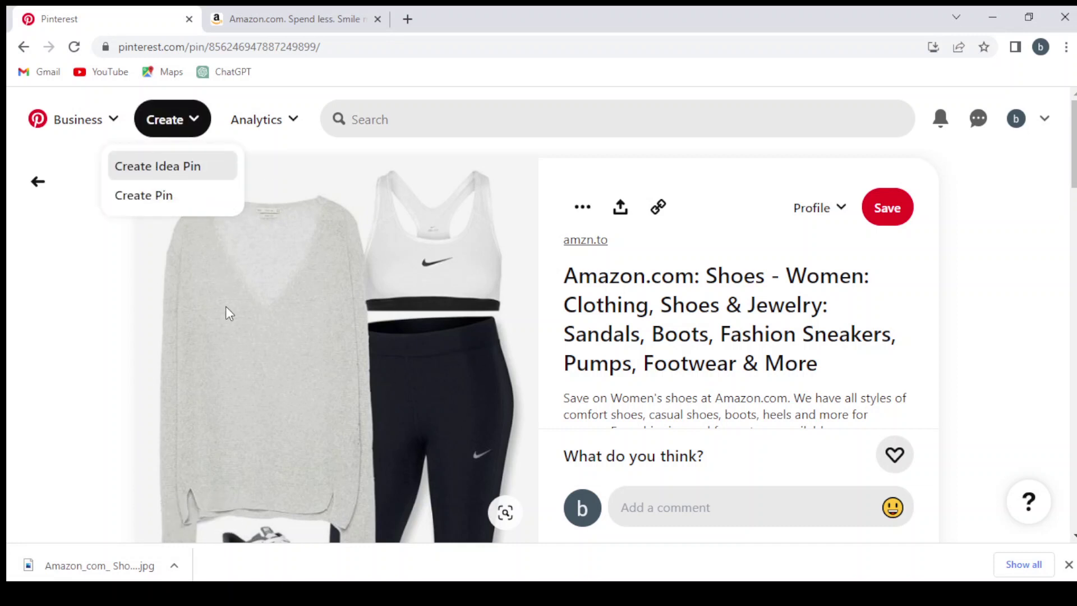
click(75, 271)
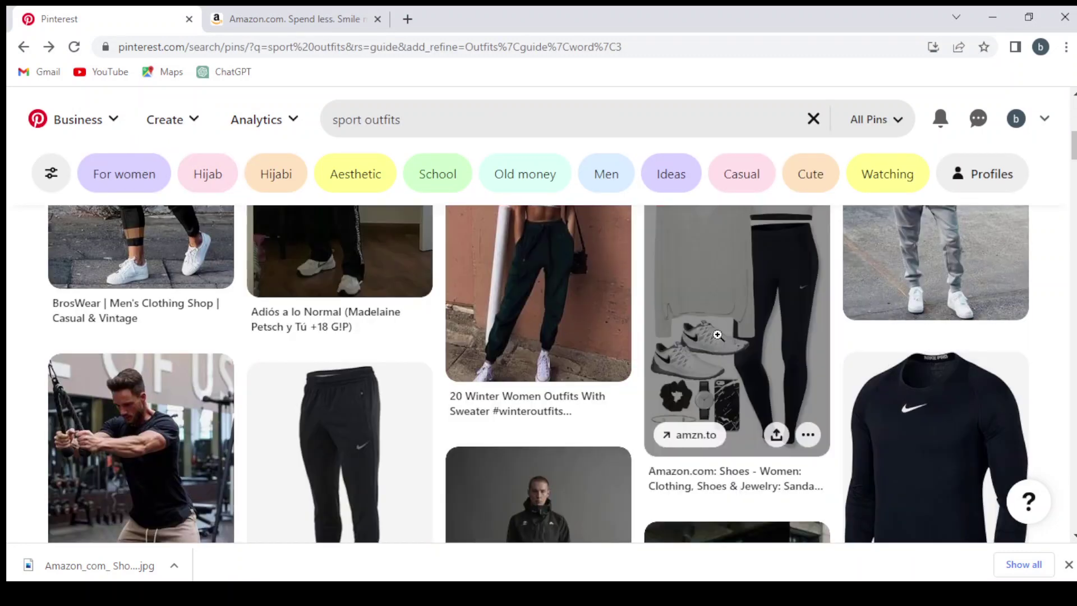
click(717, 335)
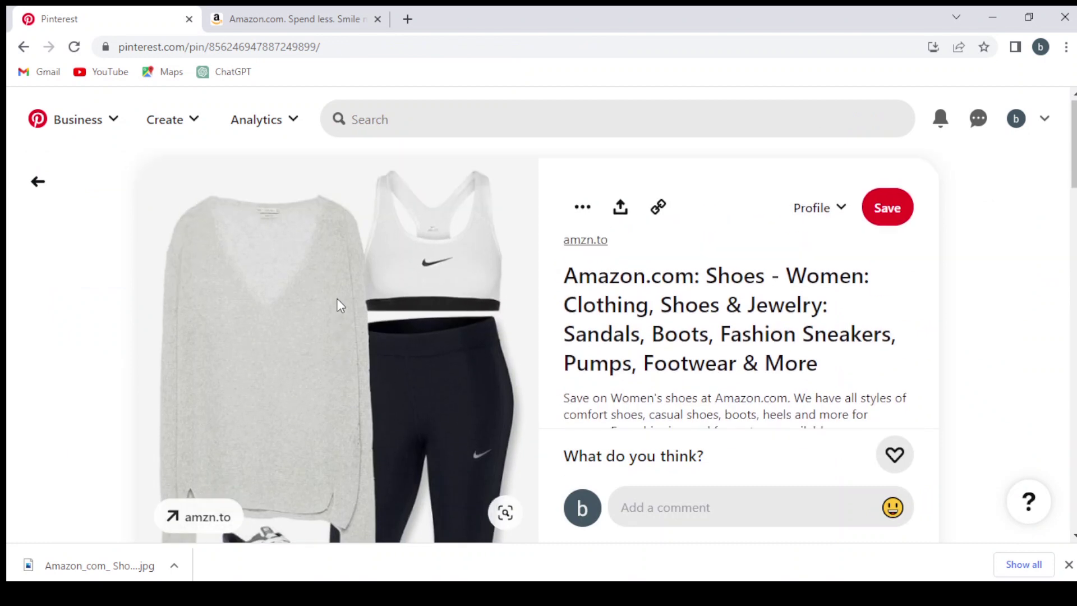
click(180, 126)
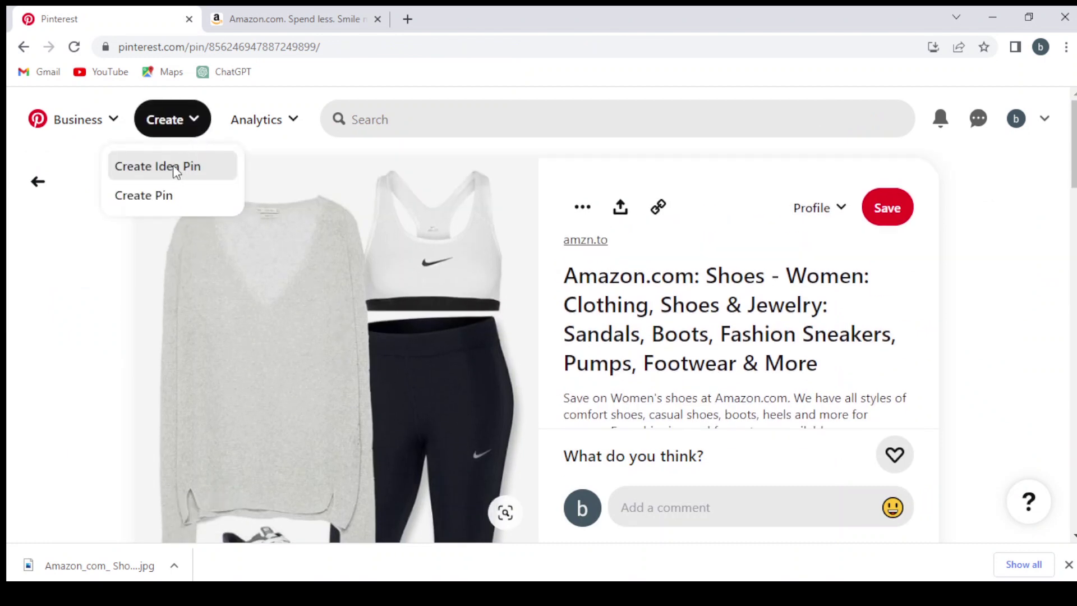
click(196, 184)
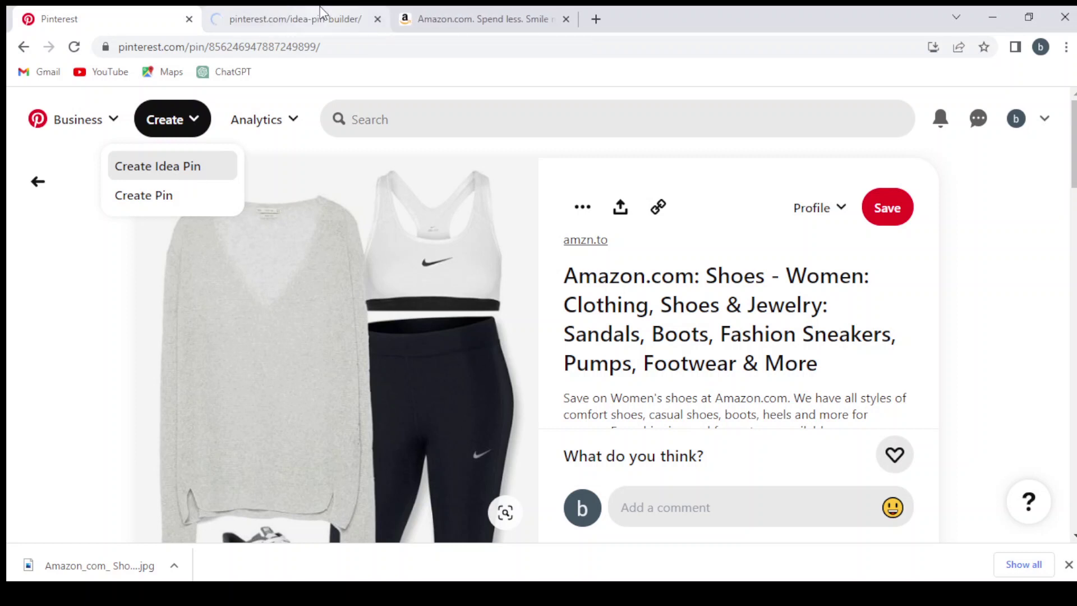
Select the Amazon pin's title text, then return to the pin builder tab.
click(276, 12)
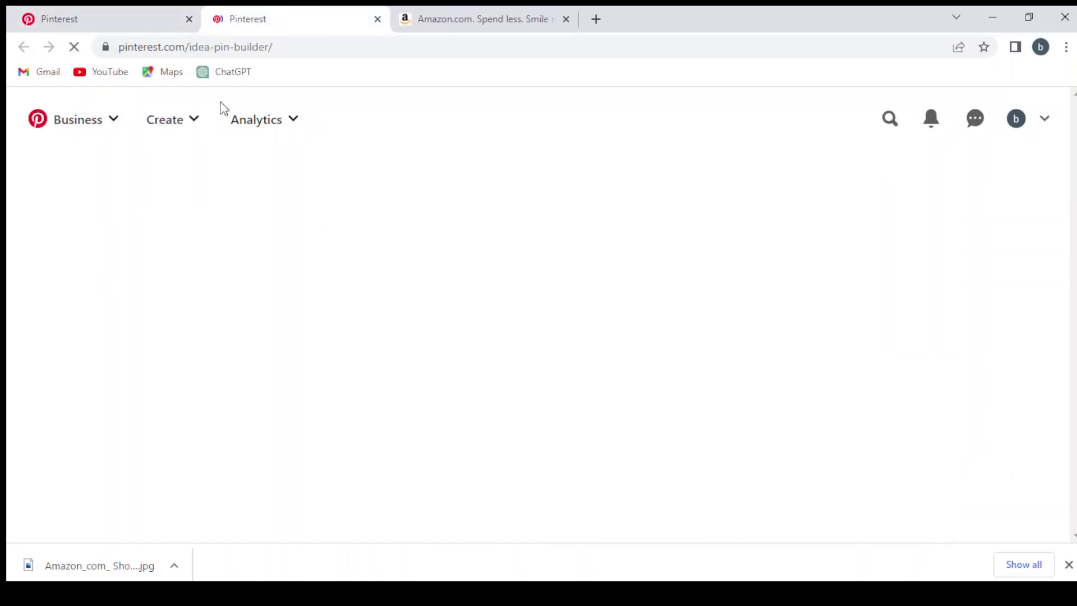
click(150, 13)
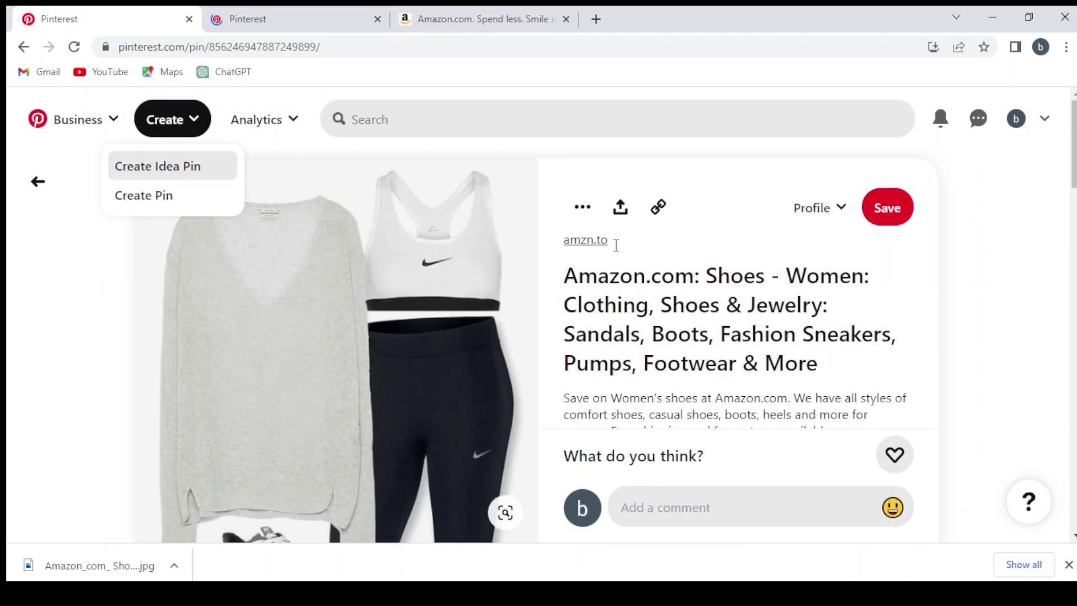
drag(562, 270, 837, 383)
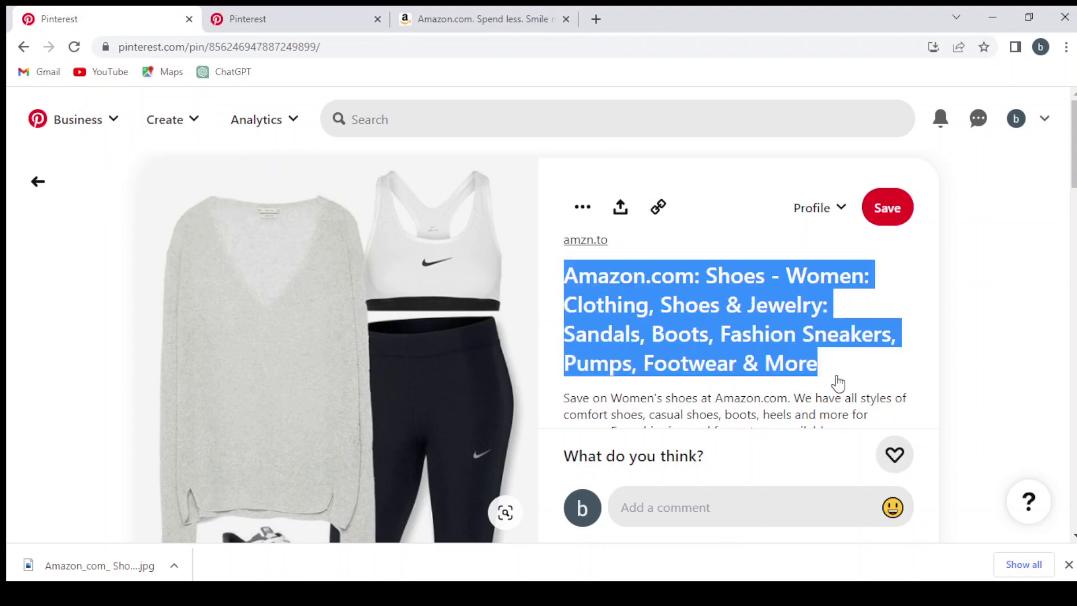
click(316, 14)
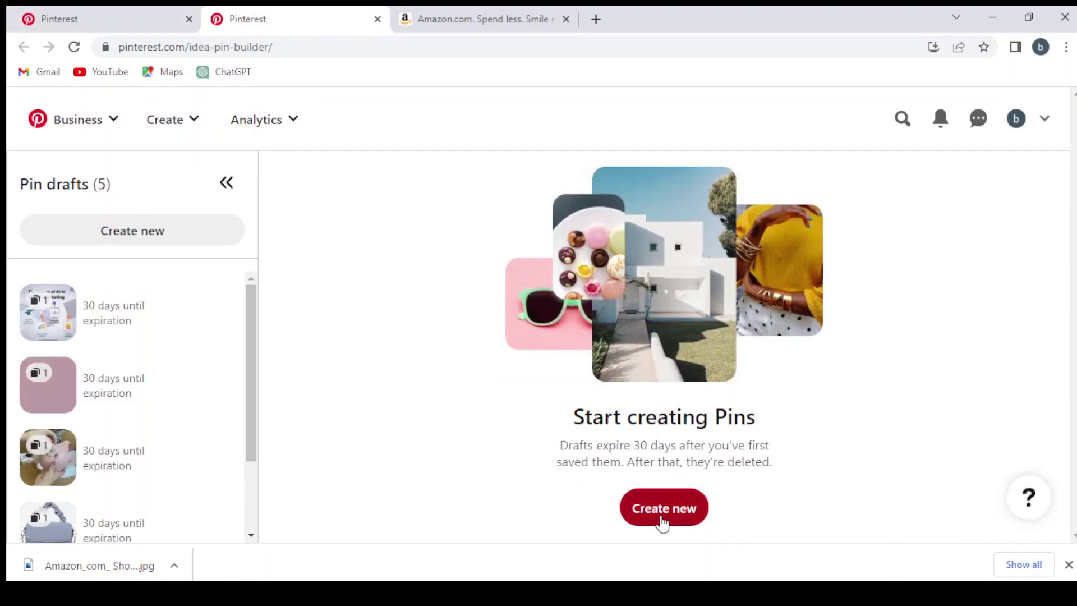
Start a new pin draft and upload the downloaded outfit image.
click(664, 520)
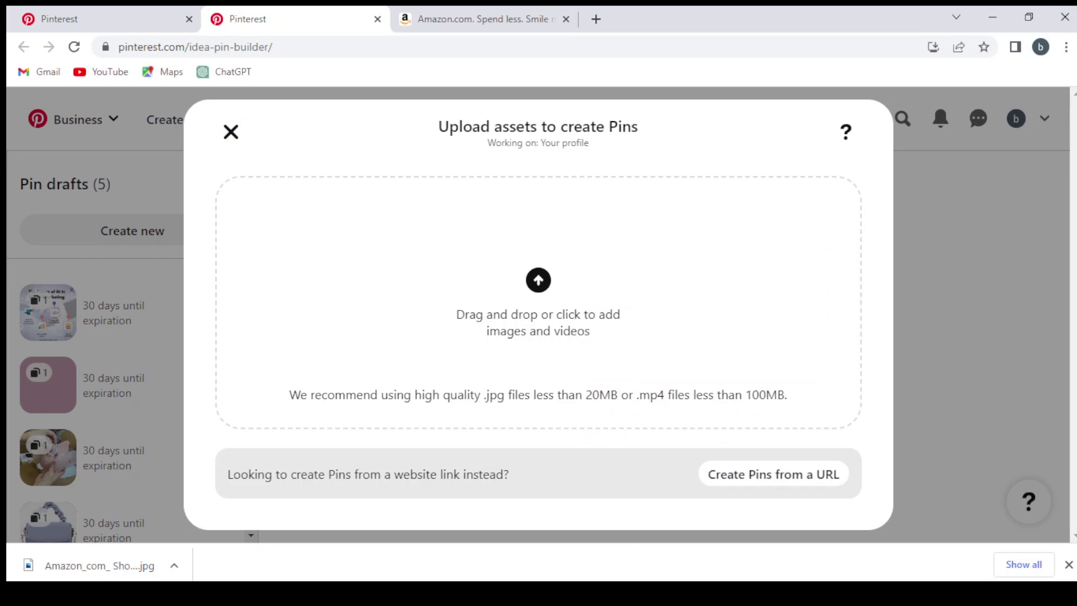
drag(89, 566, 561, 270)
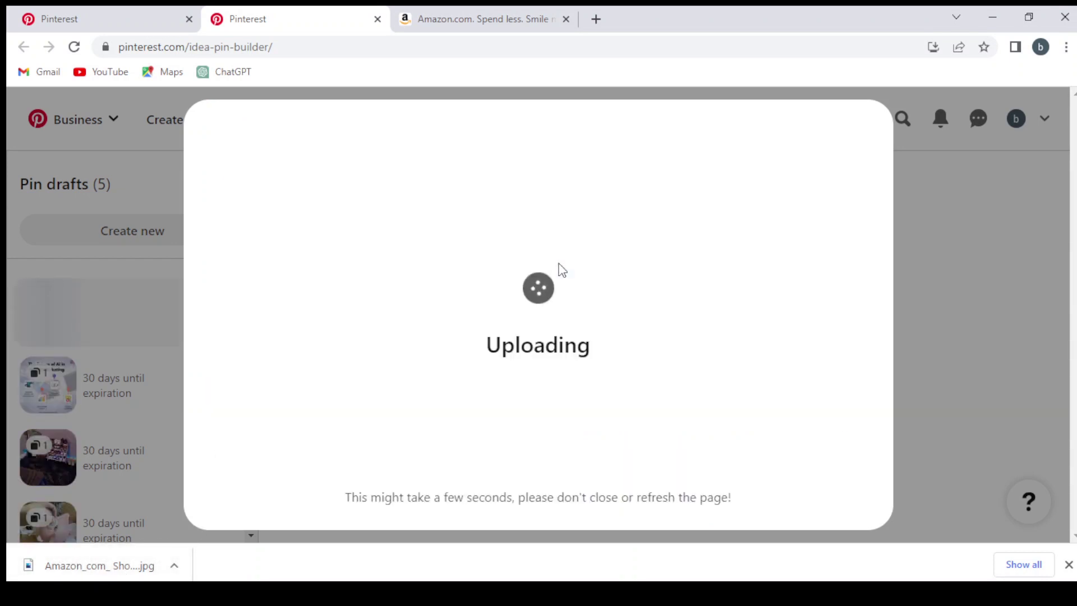
scroll(796, 397, down, 5)
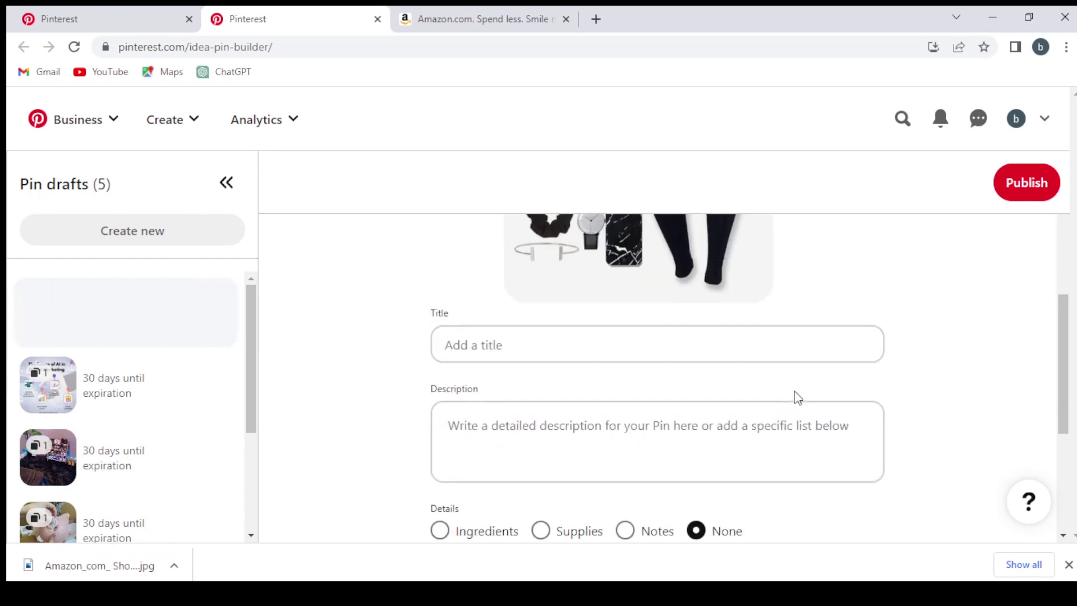
scroll(535, 328, down, 1)
Paste the title 'Amazon.com: Shoes - Women: Clothing, Shoes & Jewelry:' and trim the excess text.
click(535, 328)
key(ctrl+v)
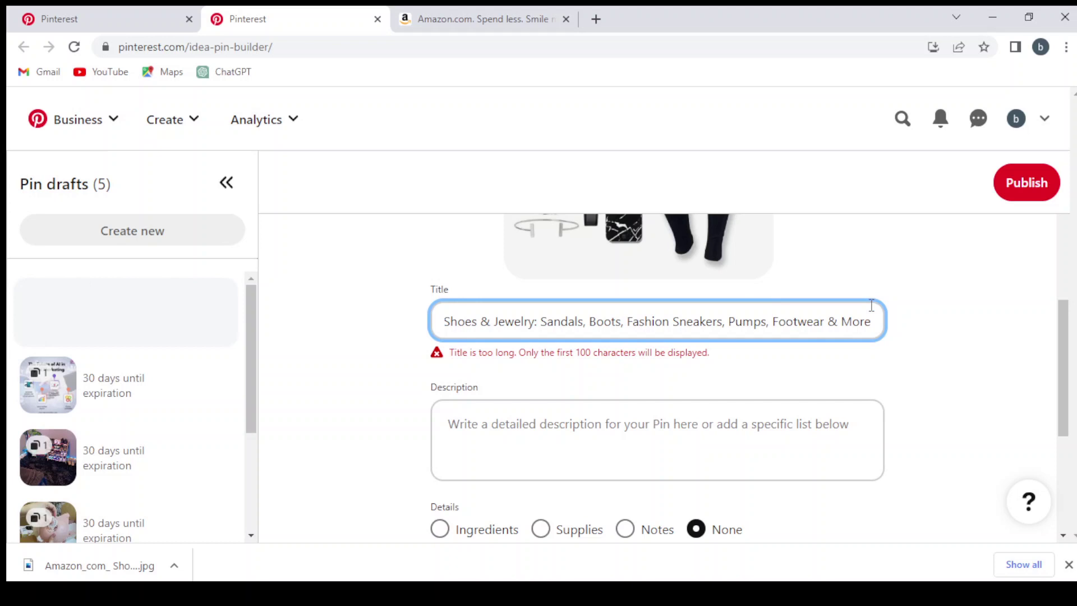
drag(876, 318, 541, 352)
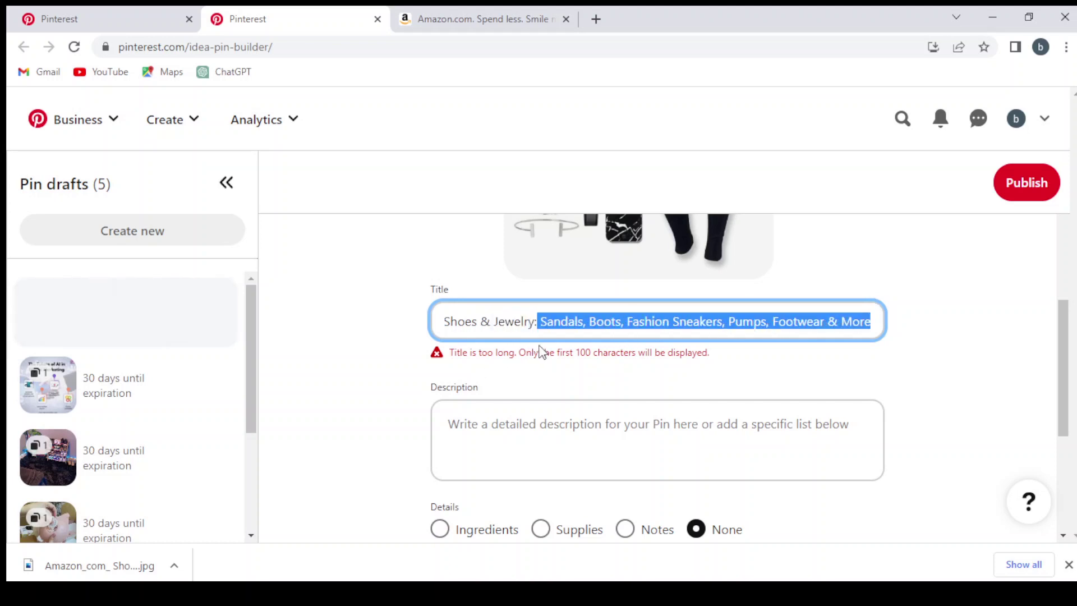
key(BackSpace)
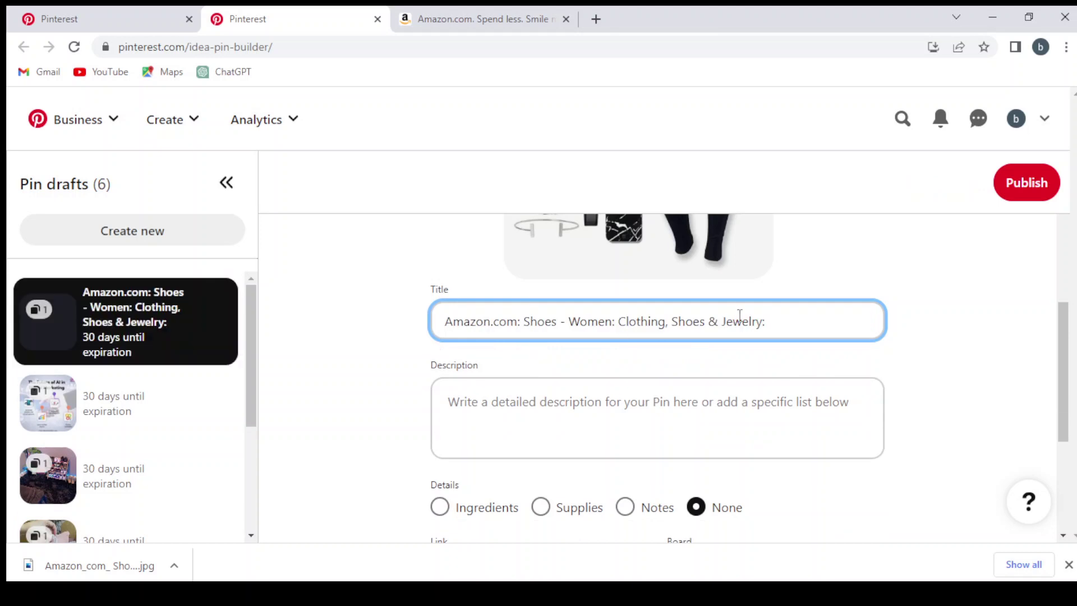
scroll(563, 390, down, 2)
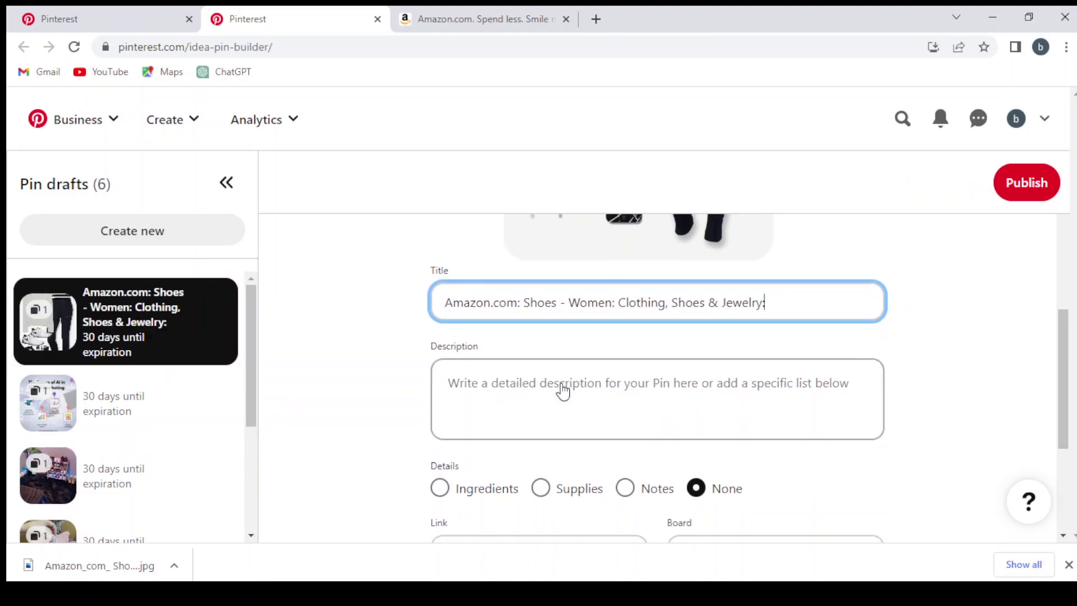
Select the Amazon women's shoes description on the existing pin's tab.
click(529, 309)
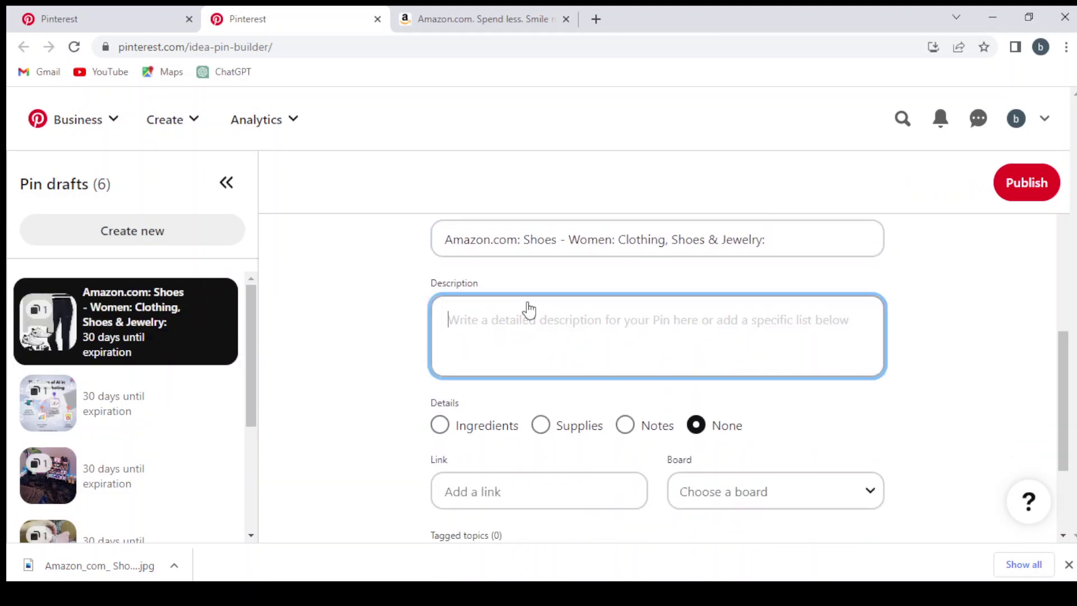
key(alt+Tab)
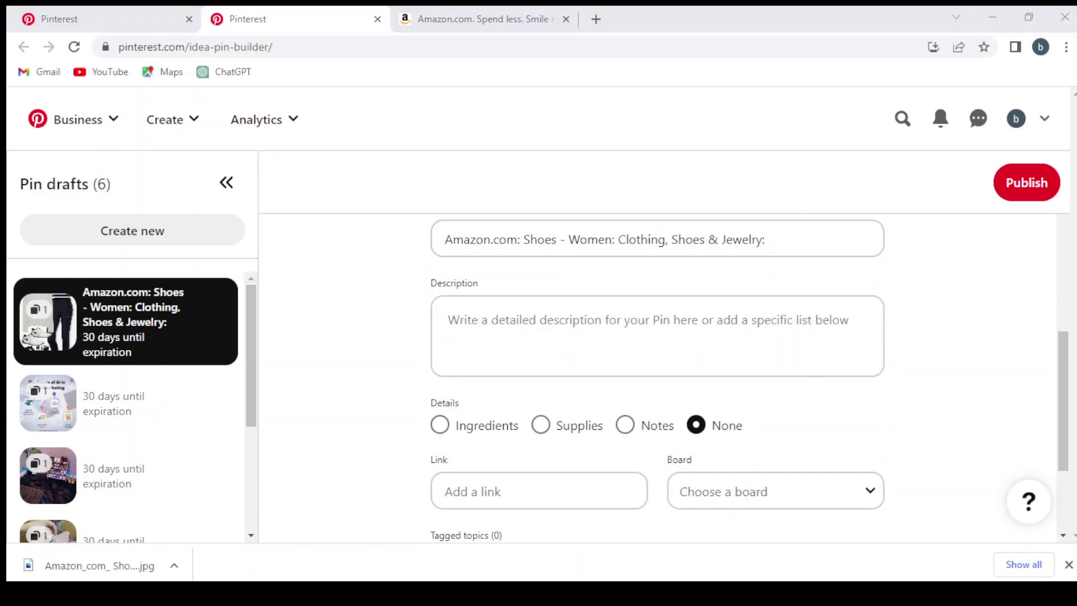
key(alt+Tab)
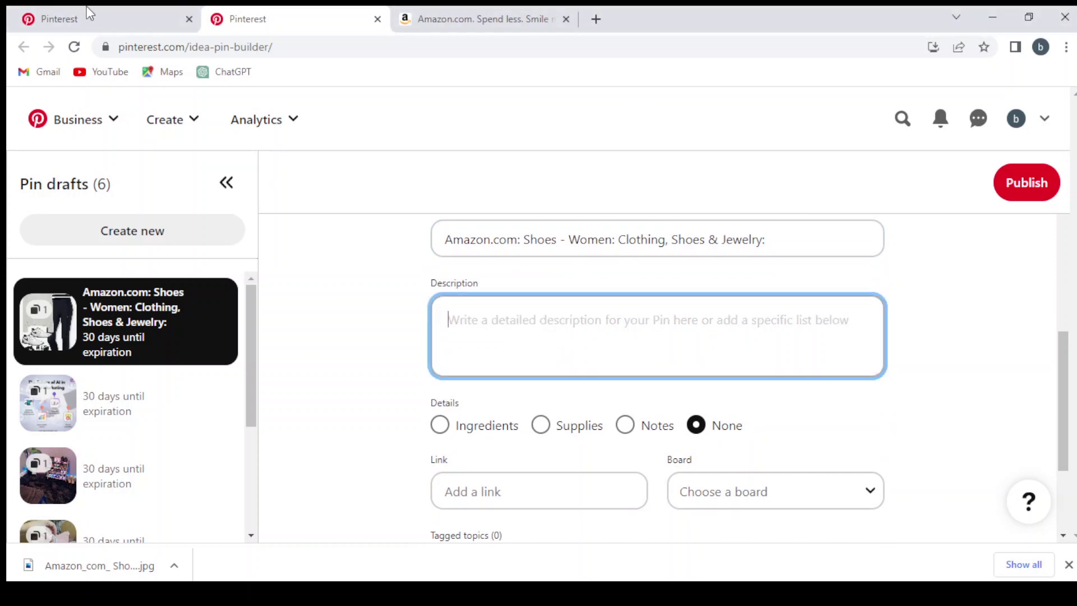
click(90, 19)
scroll(680, 386, down, 2)
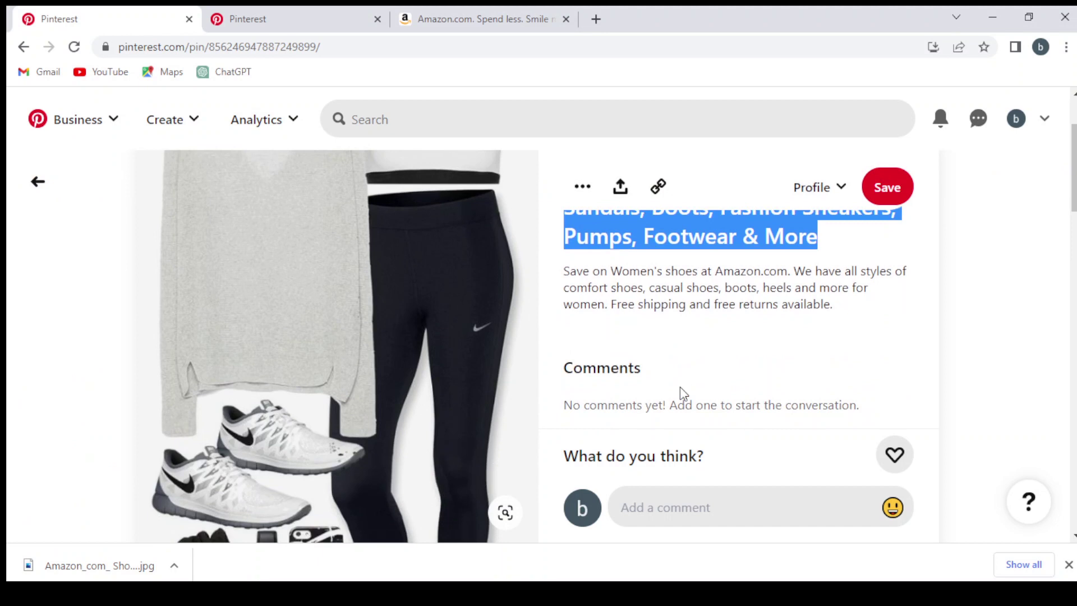
drag(550, 265, 848, 318)
key(ctrl+c)
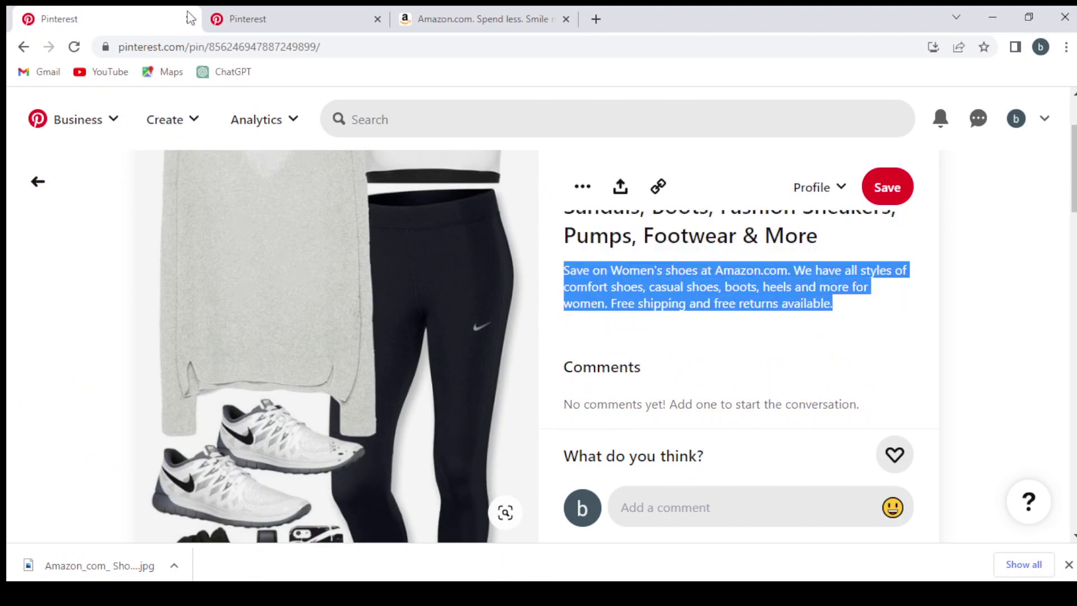
Paste the copied description into the builder's Description field.
click(258, 19)
click(502, 359)
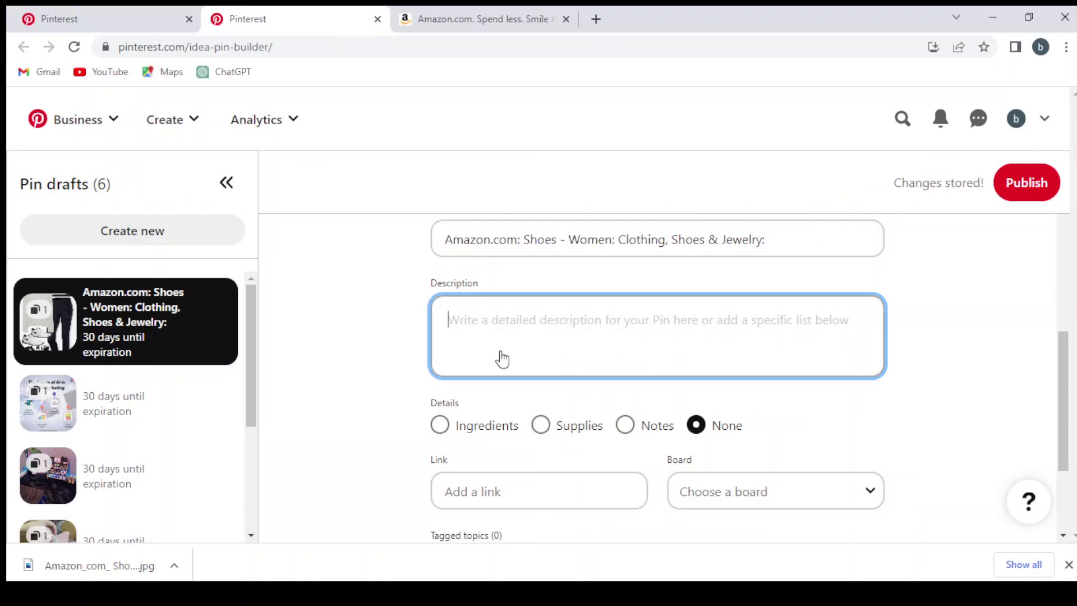
key(ctrl+v)
scroll(500, 361, down, 2)
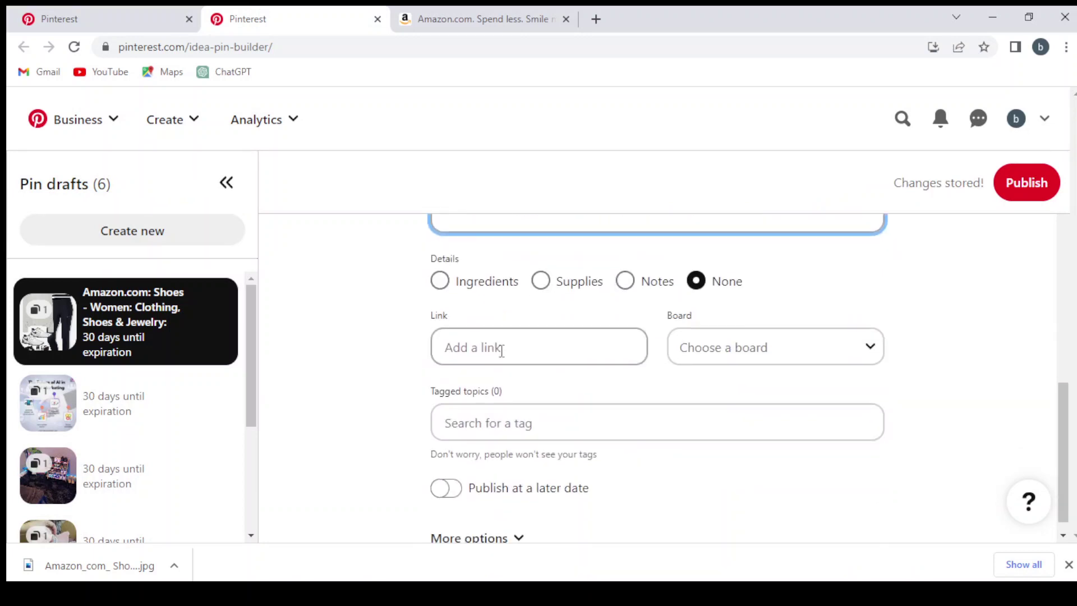
Go back to the existing pin to fetch its amzn.to link.
click(502, 350)
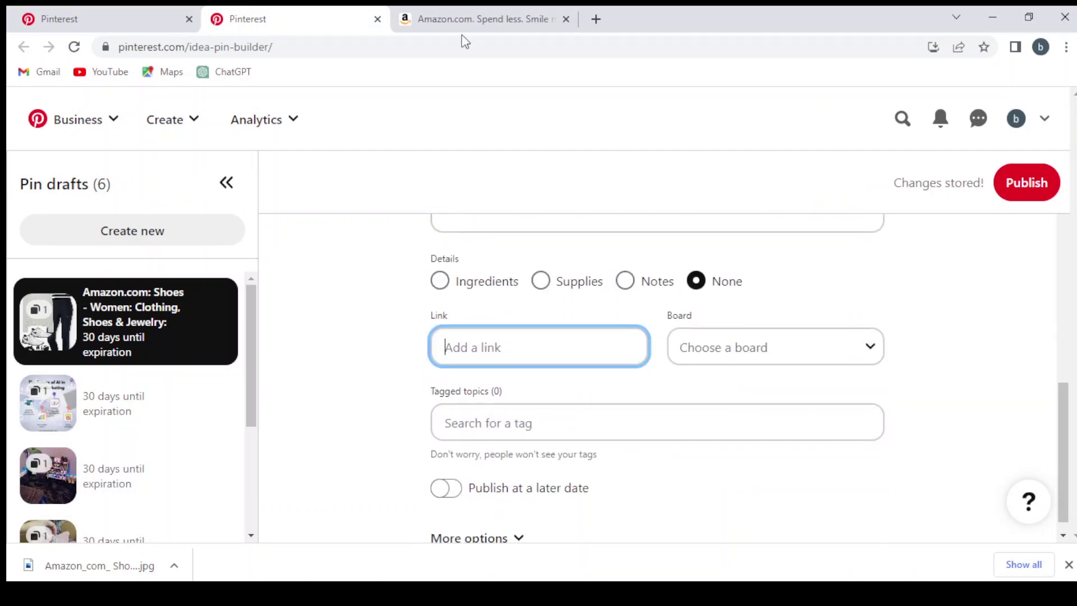
click(147, 14)
scroll(579, 245, up, 2)
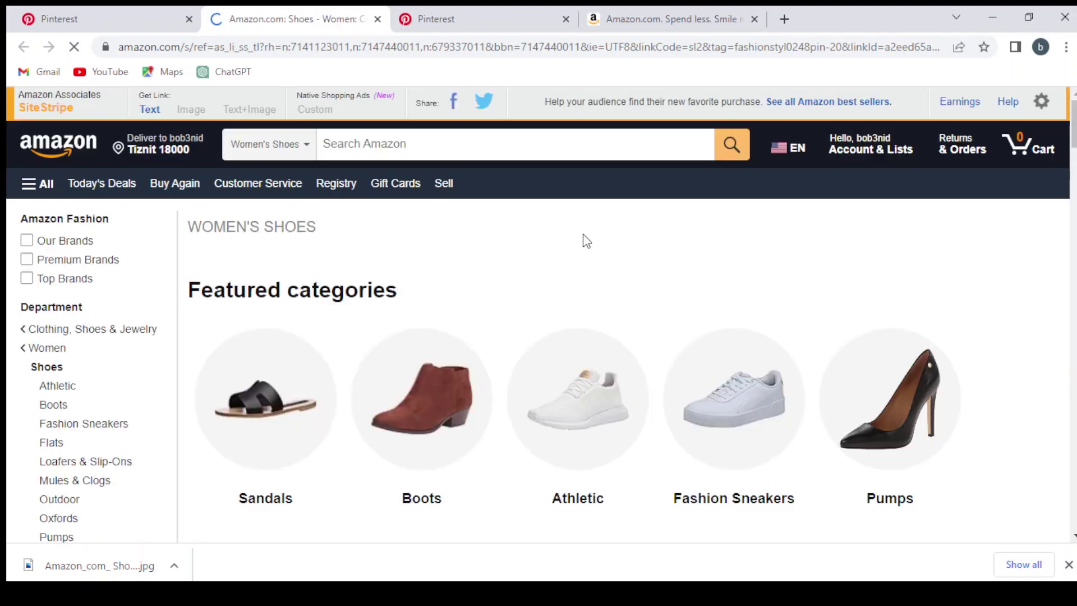
Browse Amazon's Women's Shoes page and check the pin builder draft.
scroll(586, 241, down, 12)
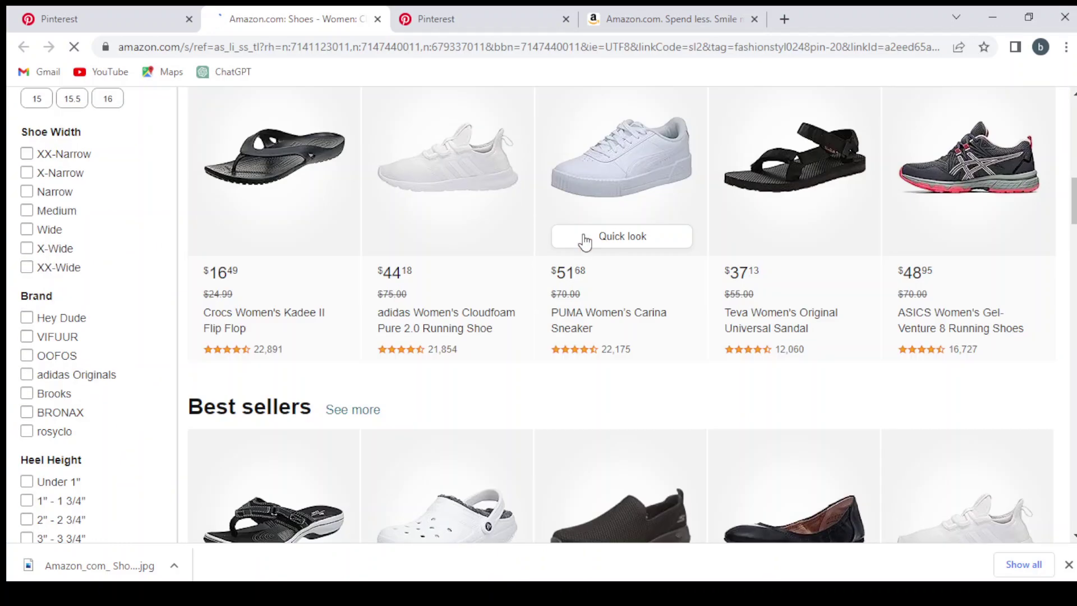
scroll(585, 241, down, 6)
scroll(583, 241, up, 20)
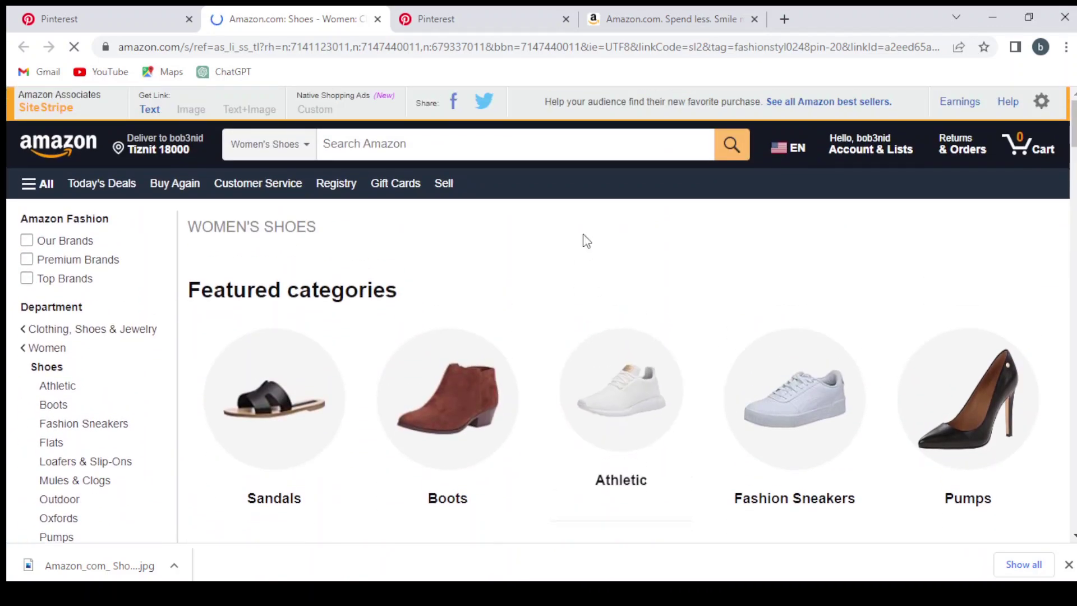
scroll(585, 241, down, 1)
scroll(585, 241, up, 1)
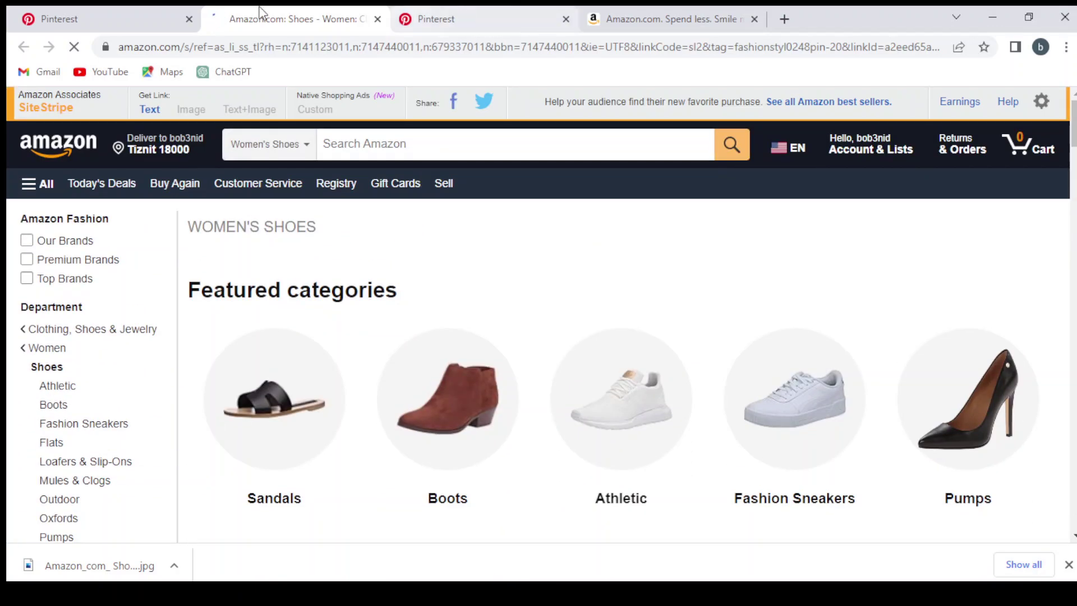
click(457, 19)
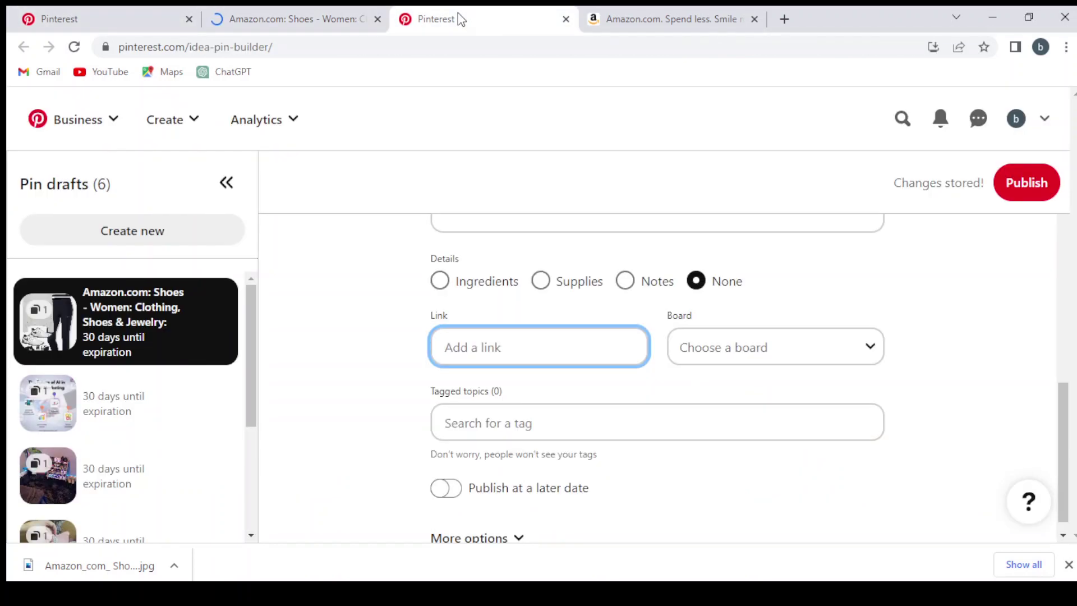
scroll(359, 287, up, 10)
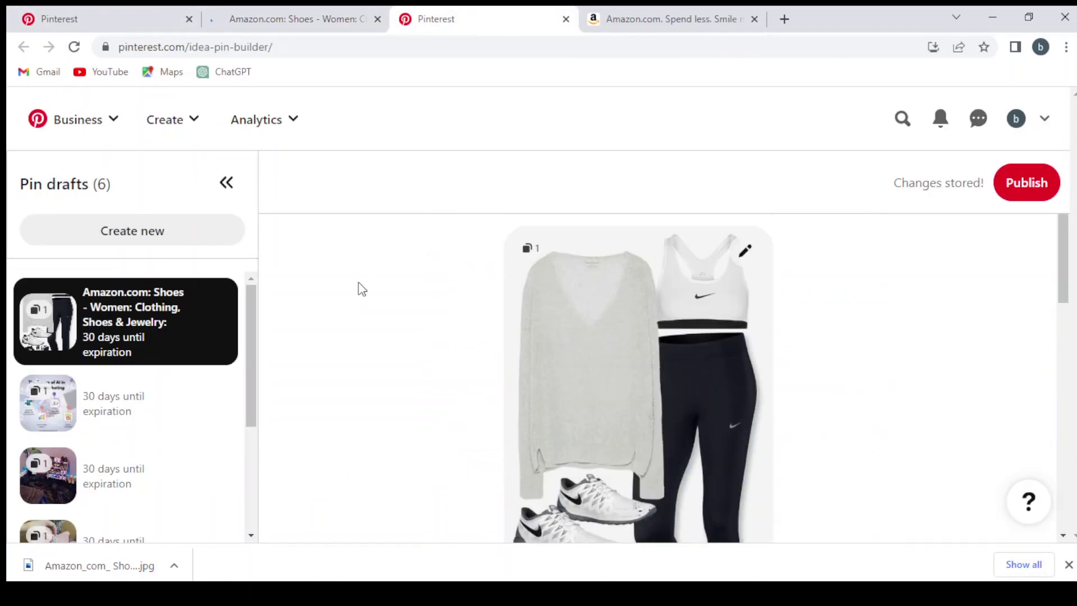
scroll(362, 289, down, 5)
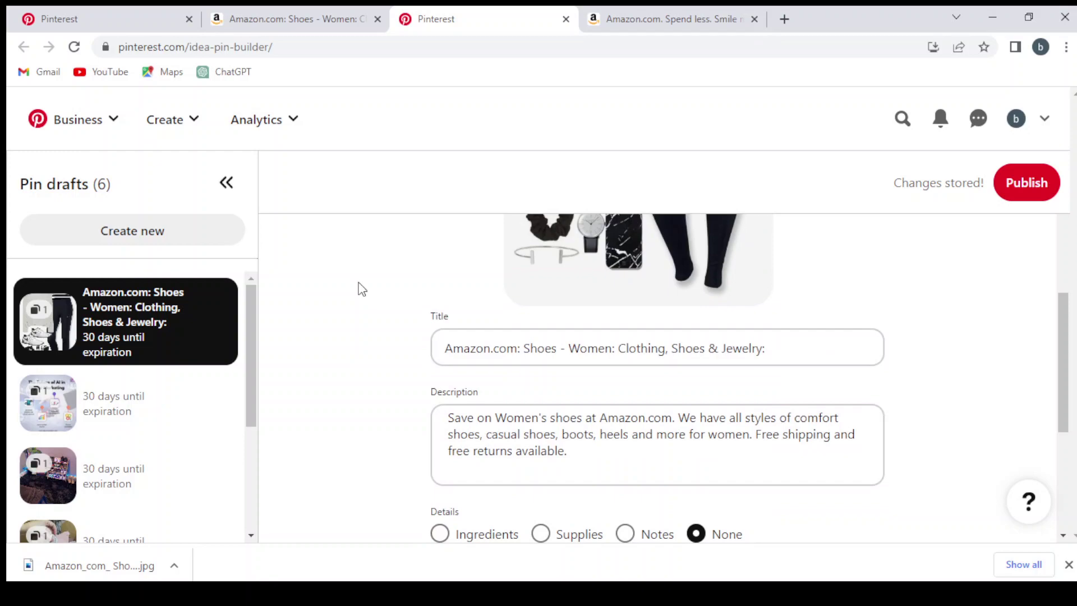
Return to the Women's Shoes page and open the Clothing, Shoes & Jewelry department.
click(320, 18)
scroll(542, 385, down, 3)
scroll(545, 385, down, 10)
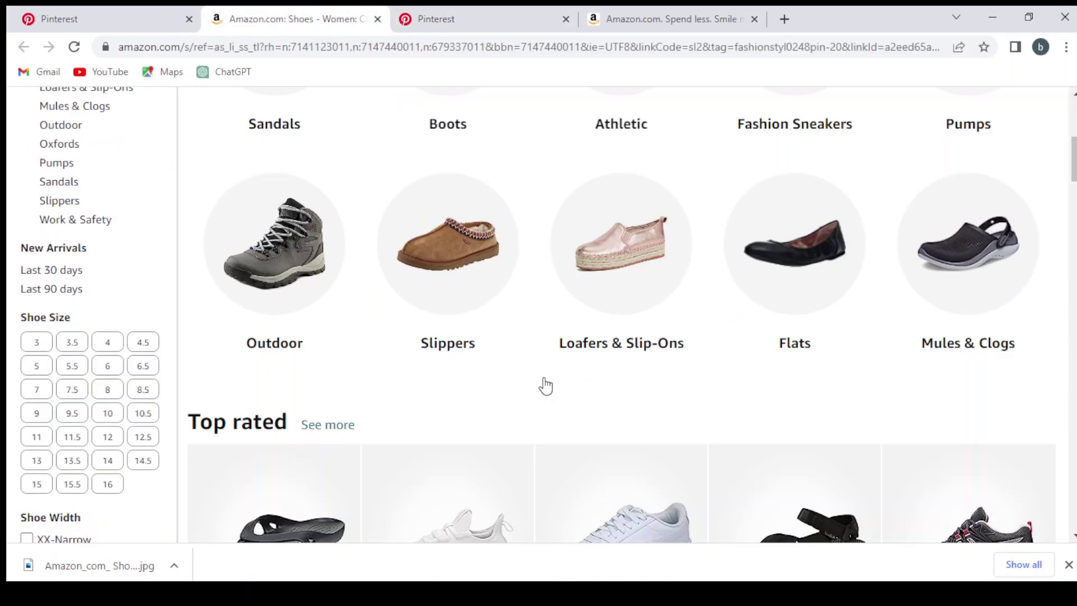
scroll(545, 386, up, 9)
scroll(545, 386, up, 2)
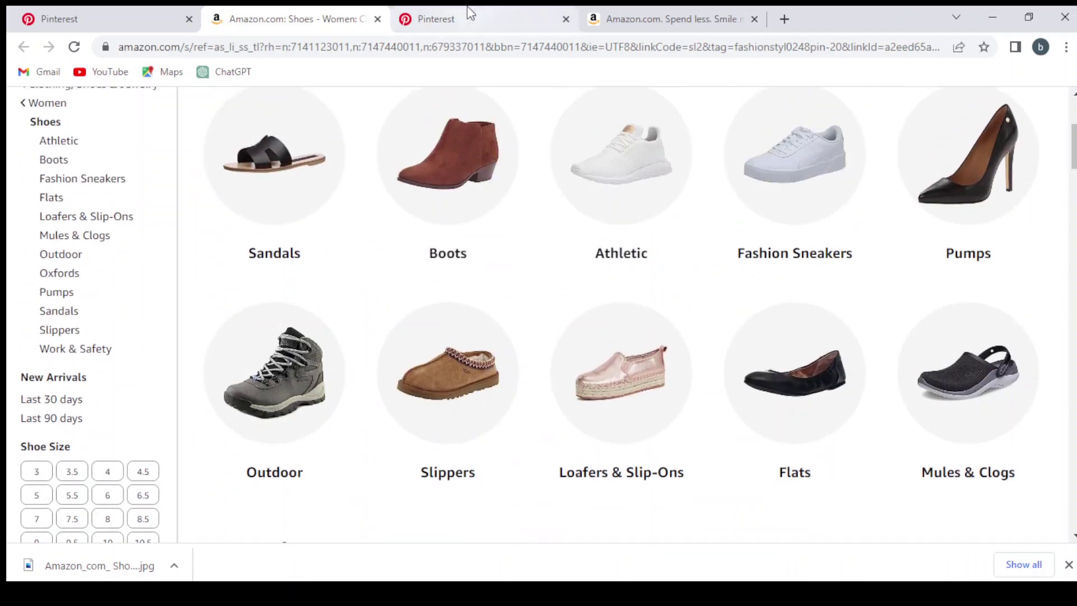
click(466, 16)
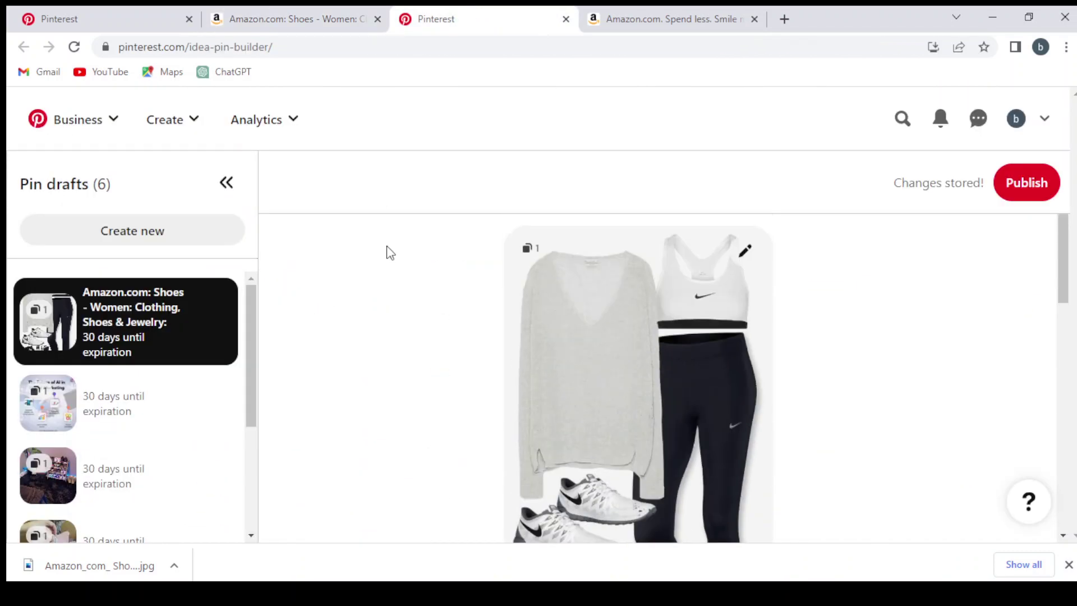
click(242, 10)
scroll(546, 320, up, 4)
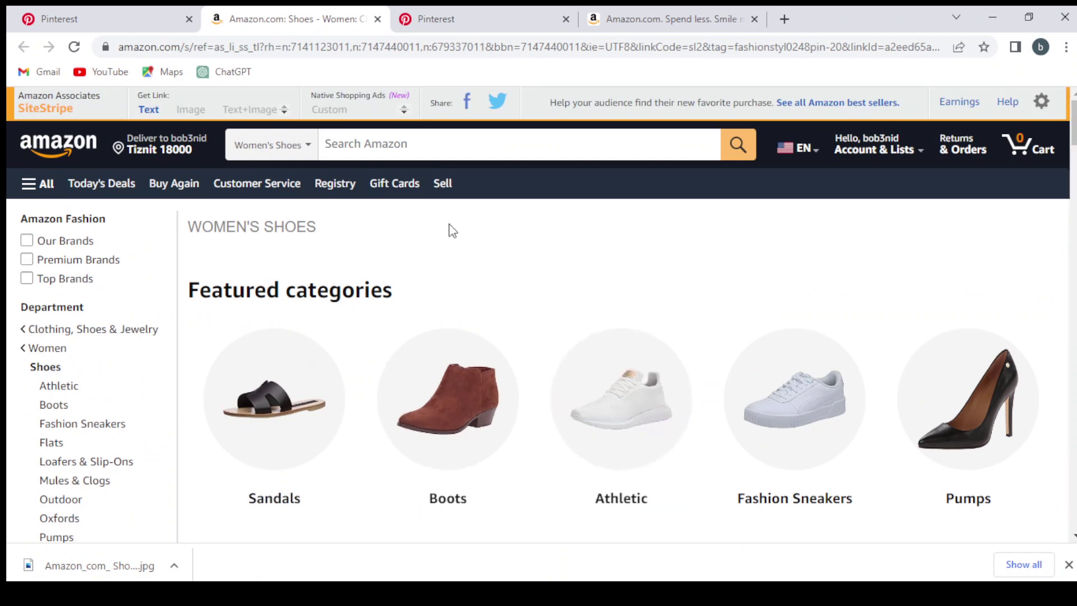
scroll(252, 224, down, 1)
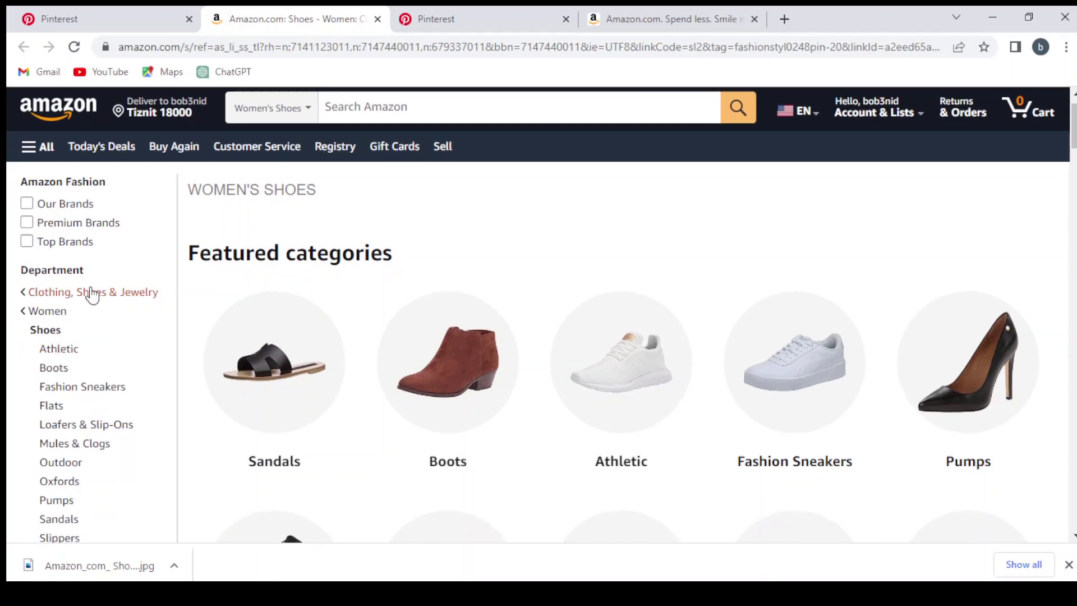
click(62, 292)
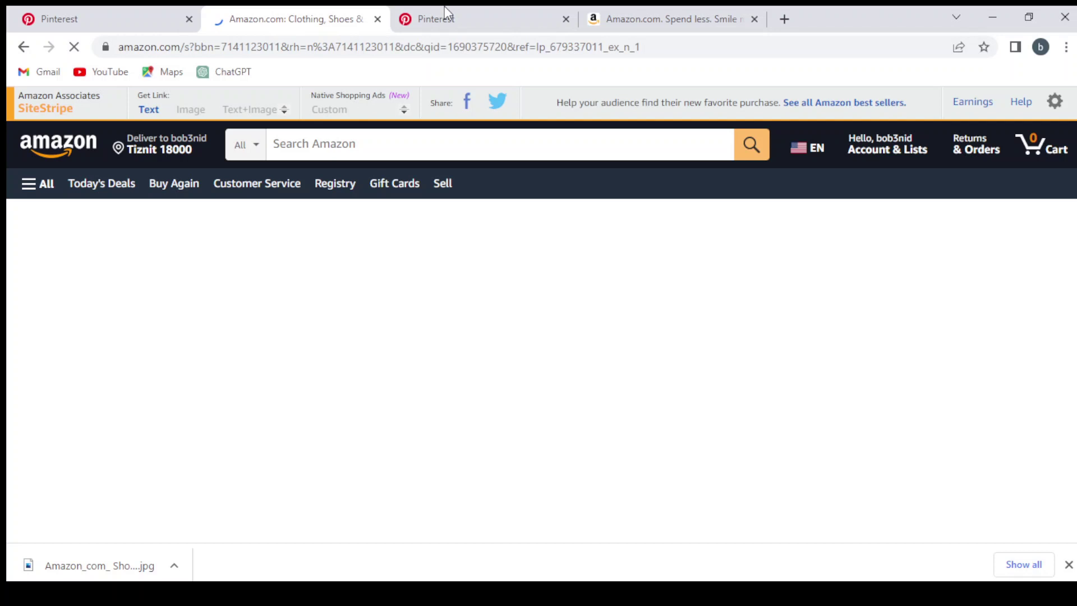
Return Amazon's tab to the Women's Shoes page with the SiteStripe bar in view.
click(510, 13)
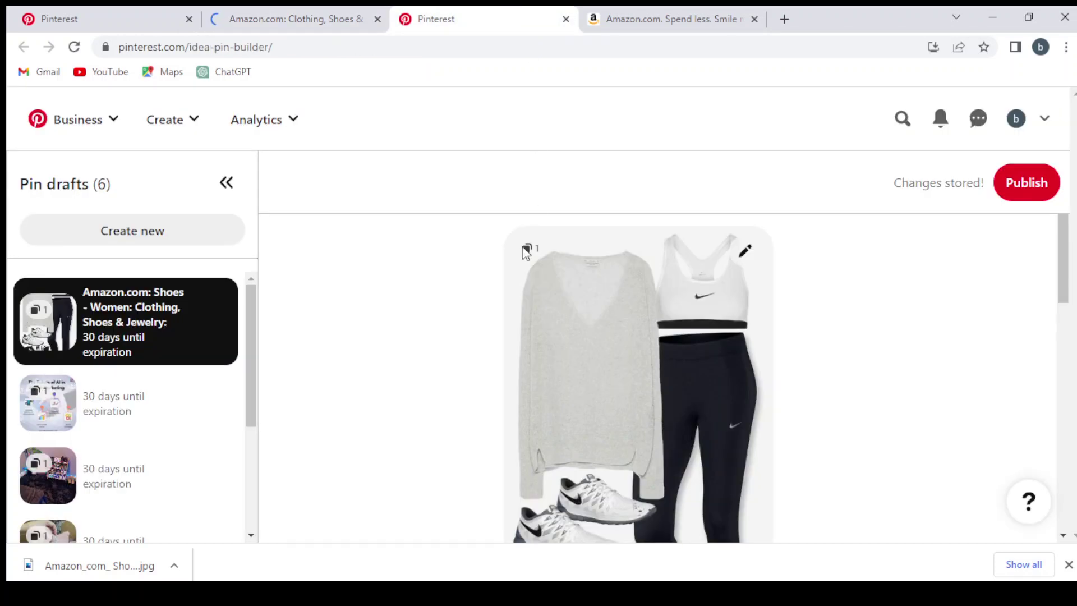
click(278, 13)
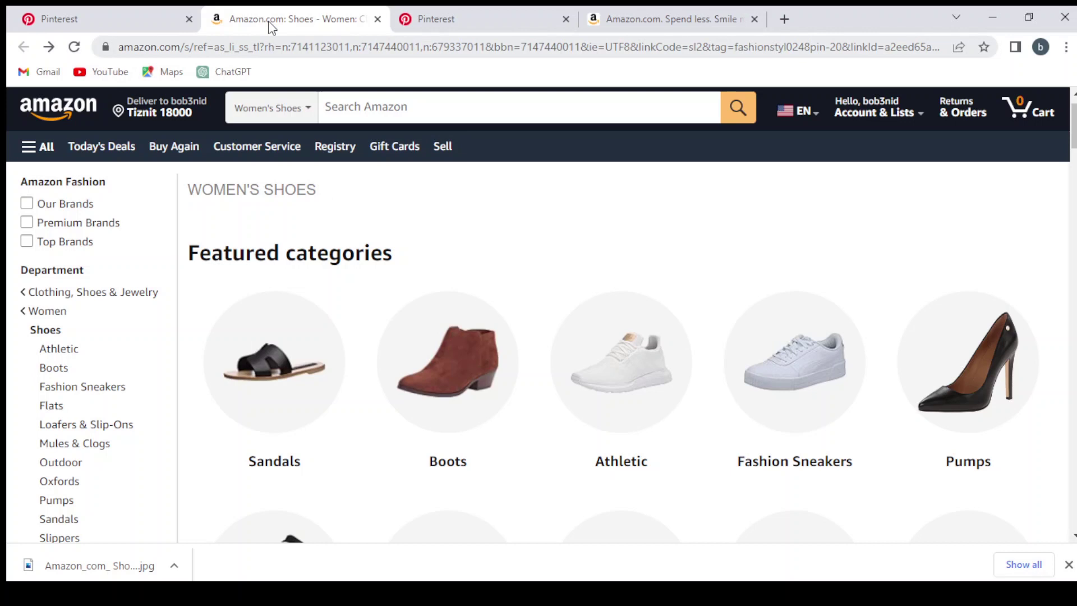
scroll(323, 214, down, 2)
scroll(324, 215, up, 2)
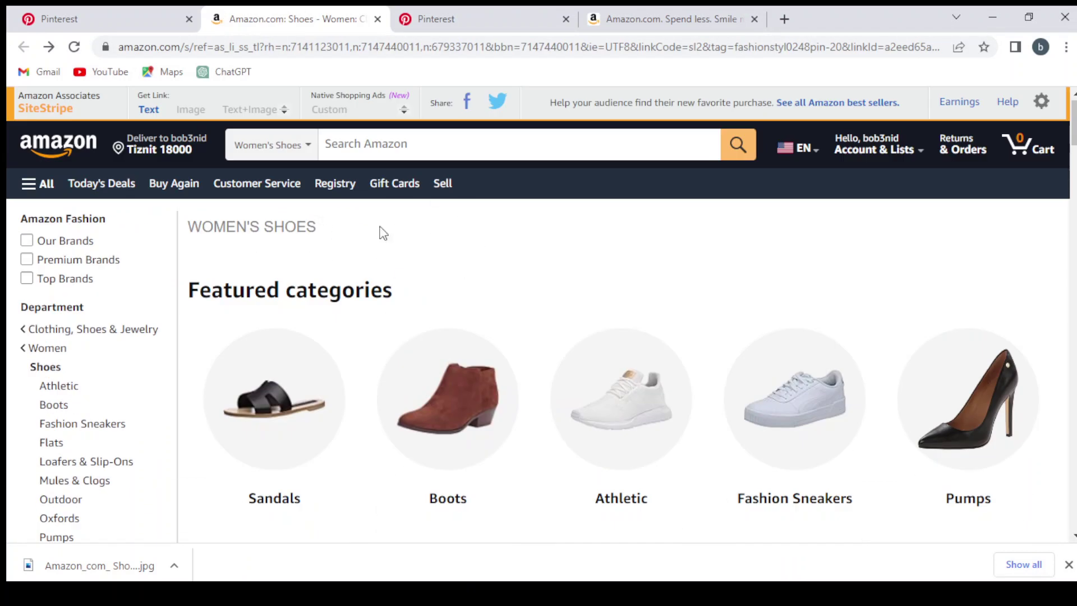
Generate the short amzn.to text link via SiteStripe, reloading the page after a link error.
click(149, 110)
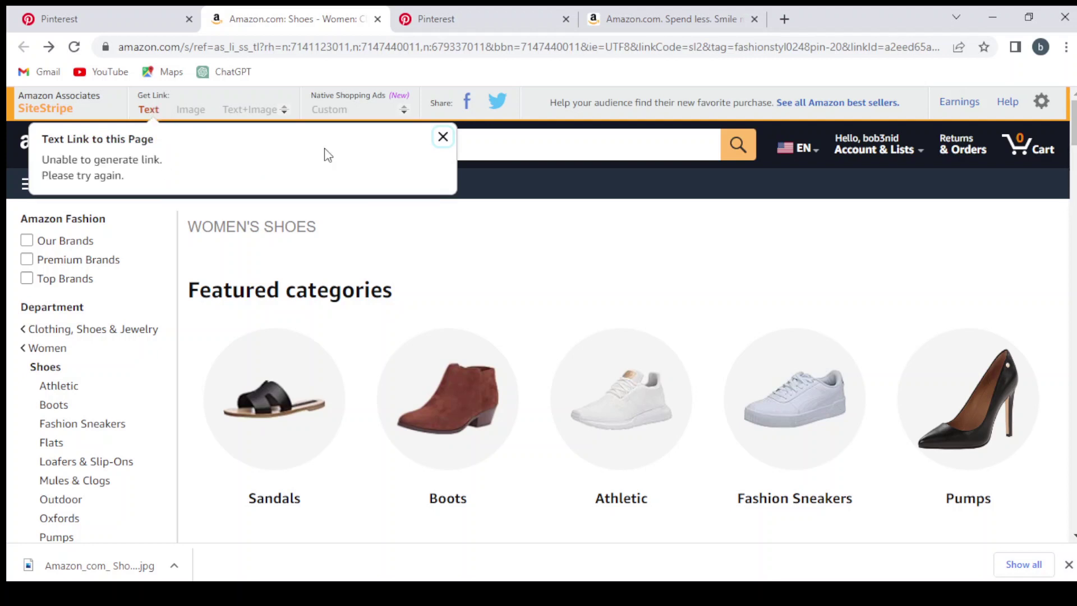
click(443, 136)
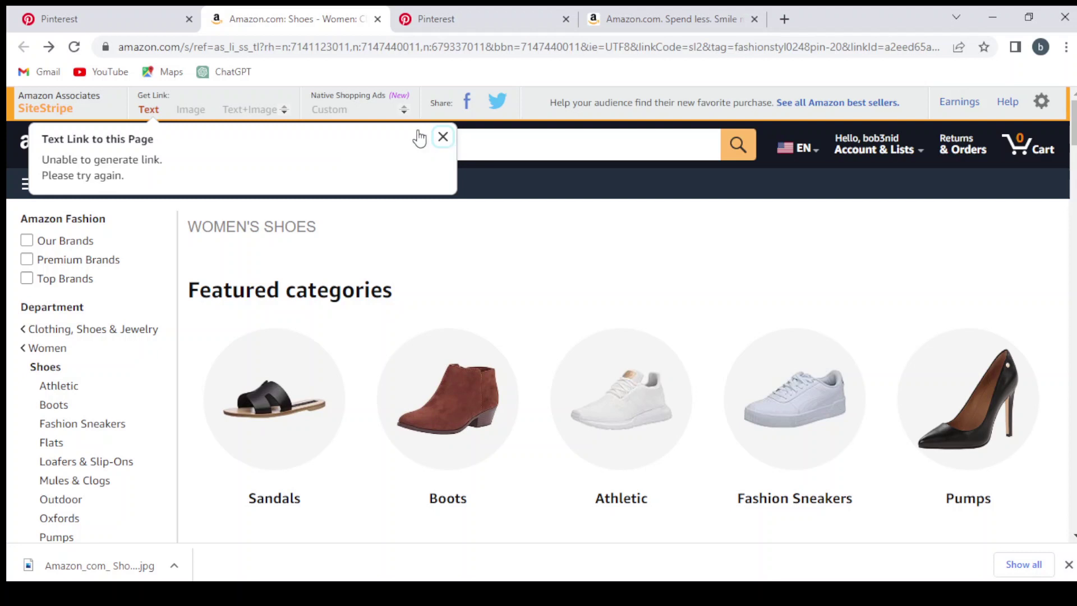
click(150, 110)
click(75, 47)
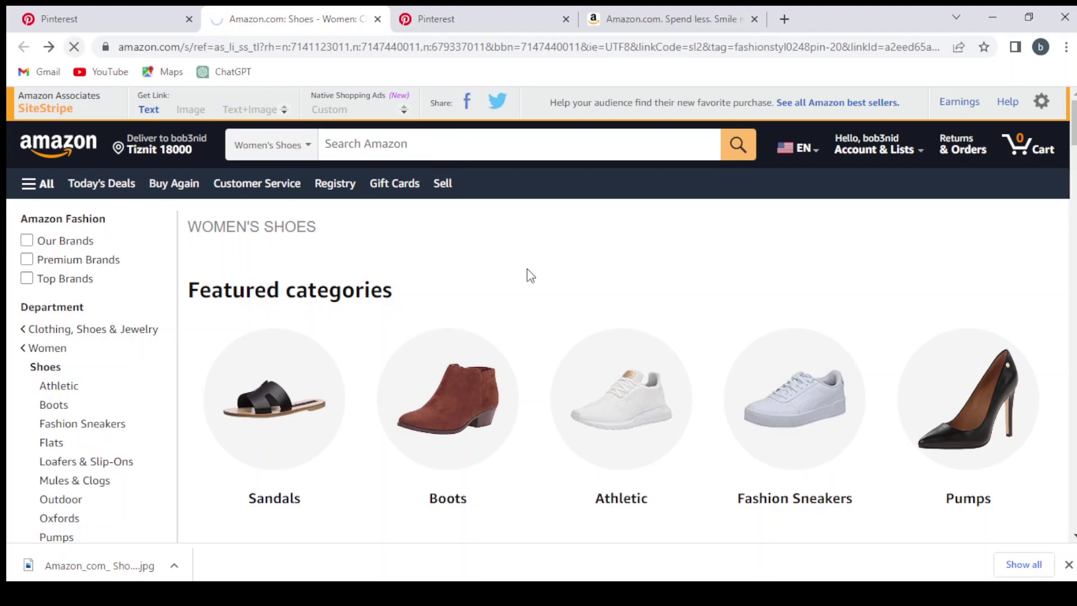
click(149, 110)
key(ctrl+c)
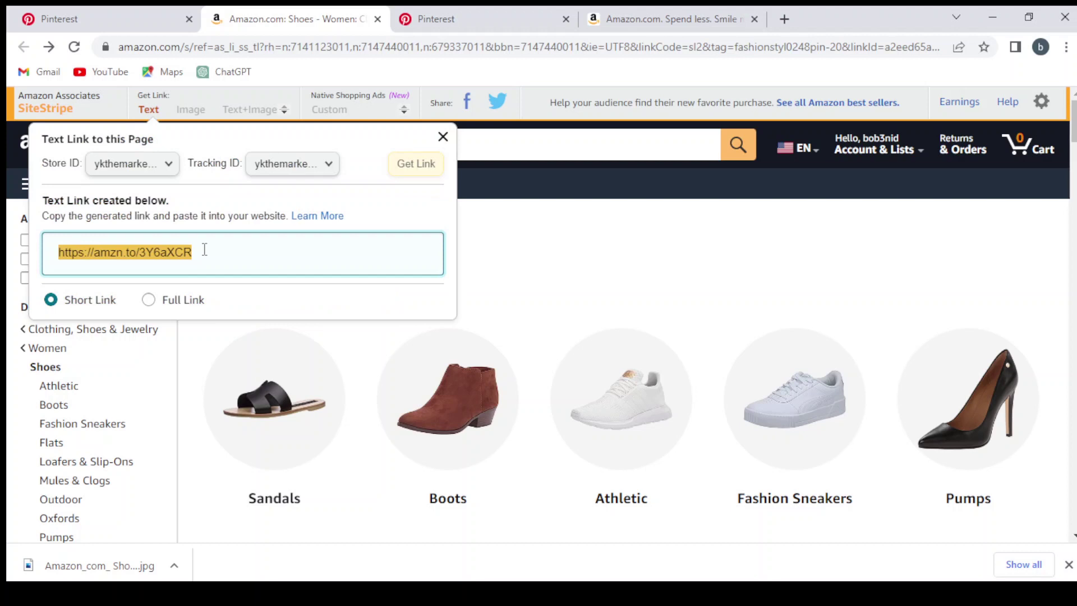
click(440, 13)
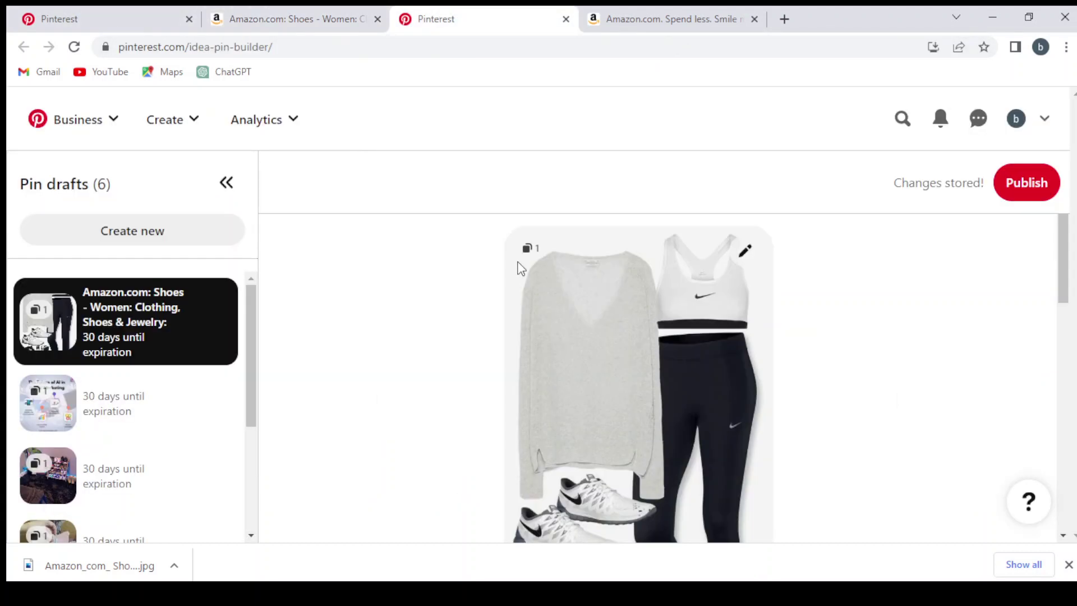
scroll(520, 269, down, 8)
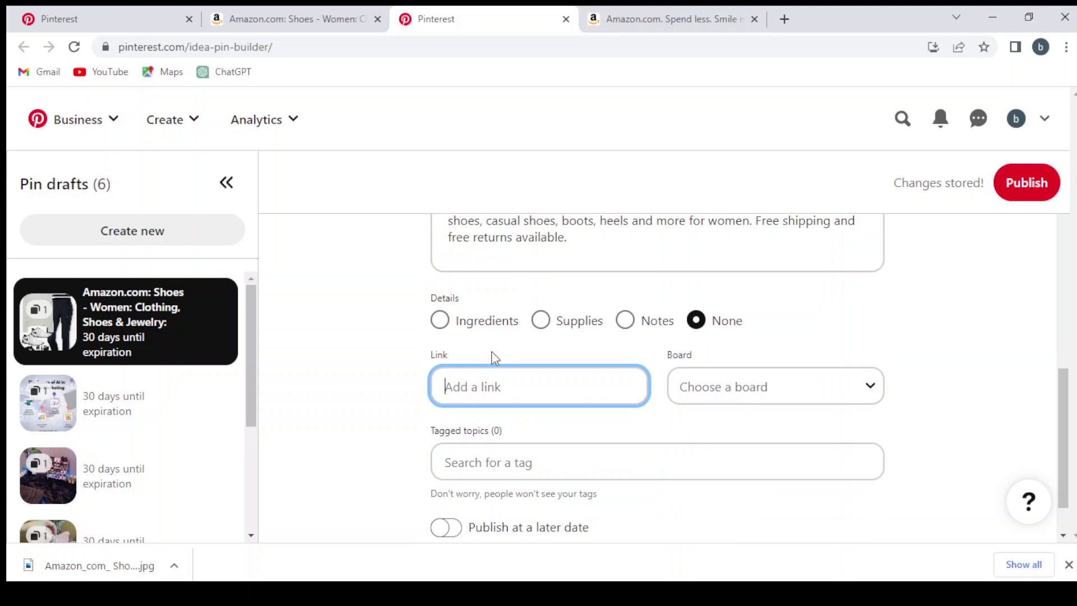
key(ctrl+v)
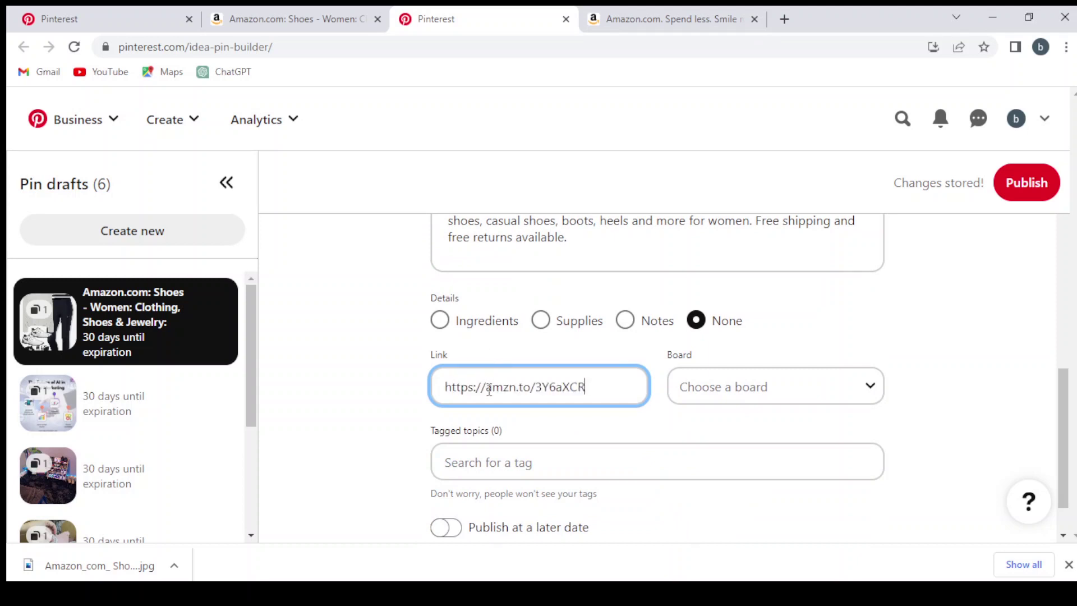
Tag the pin with Sports Quotes and Sports Art from the 'sport' tag search.
scroll(620, 416, down, 1)
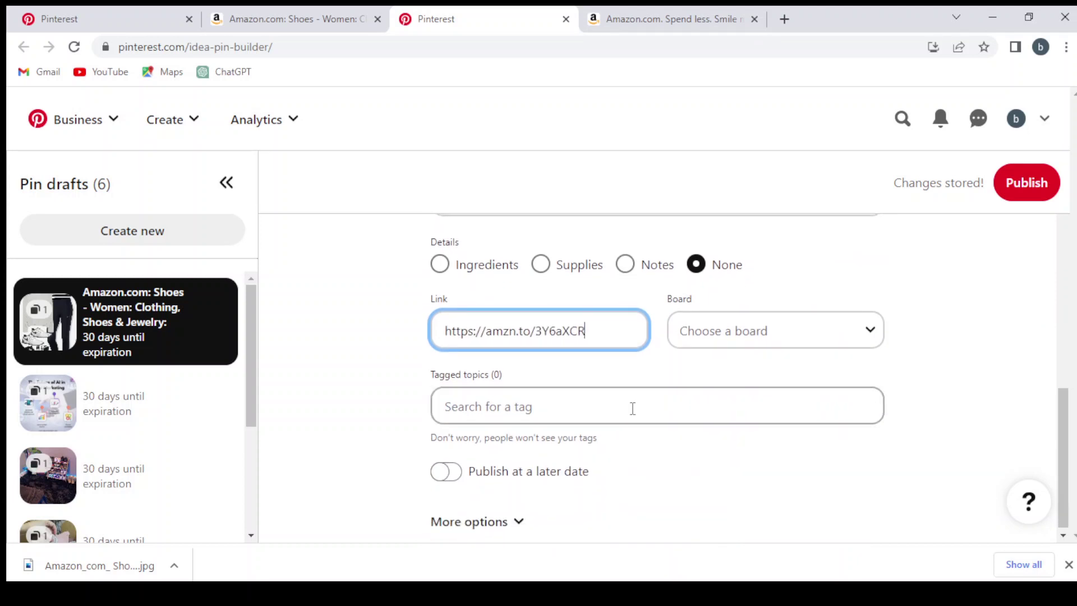
click(545, 409)
text(sport)
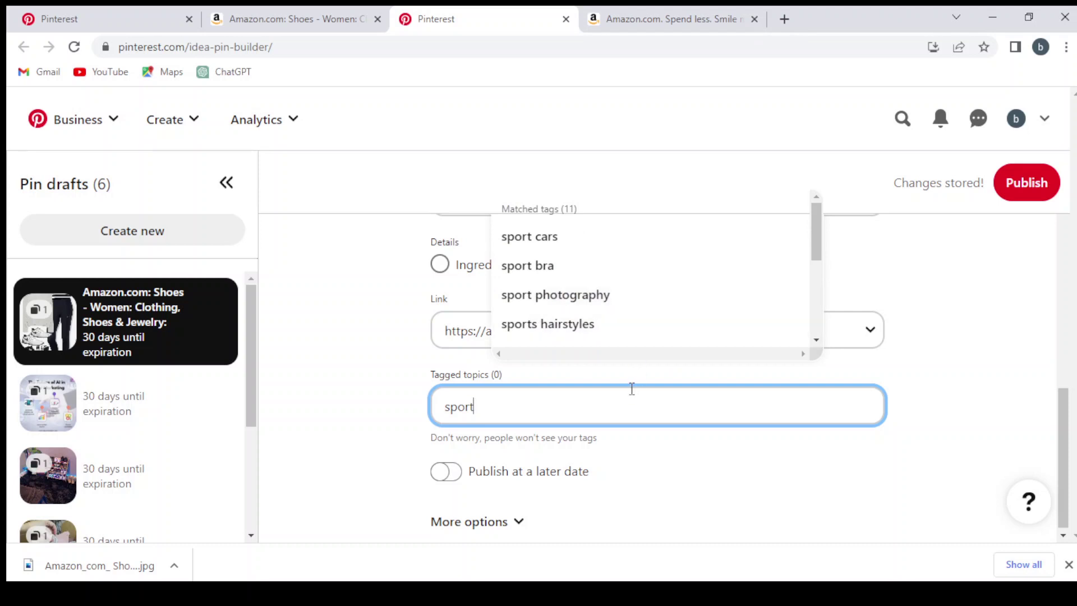
scroll(665, 269, down, 1)
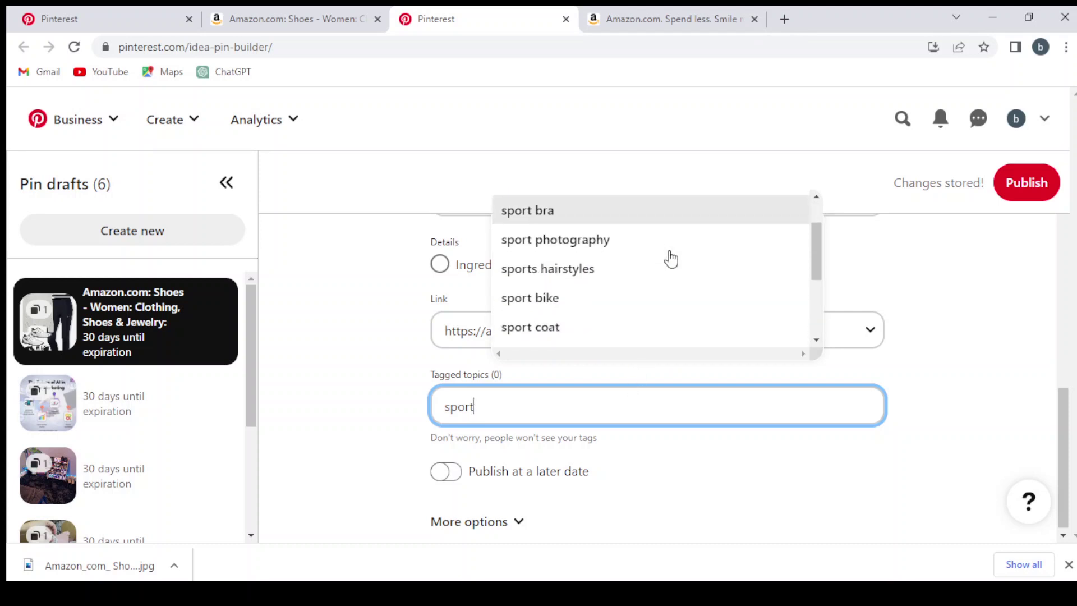
scroll(671, 258, down, 3)
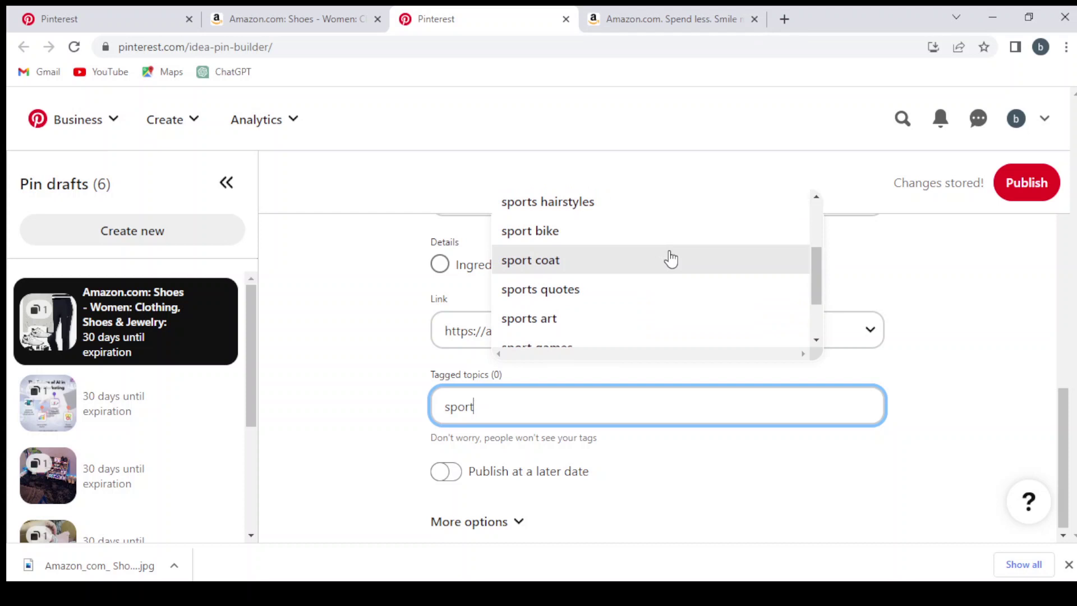
click(658, 279)
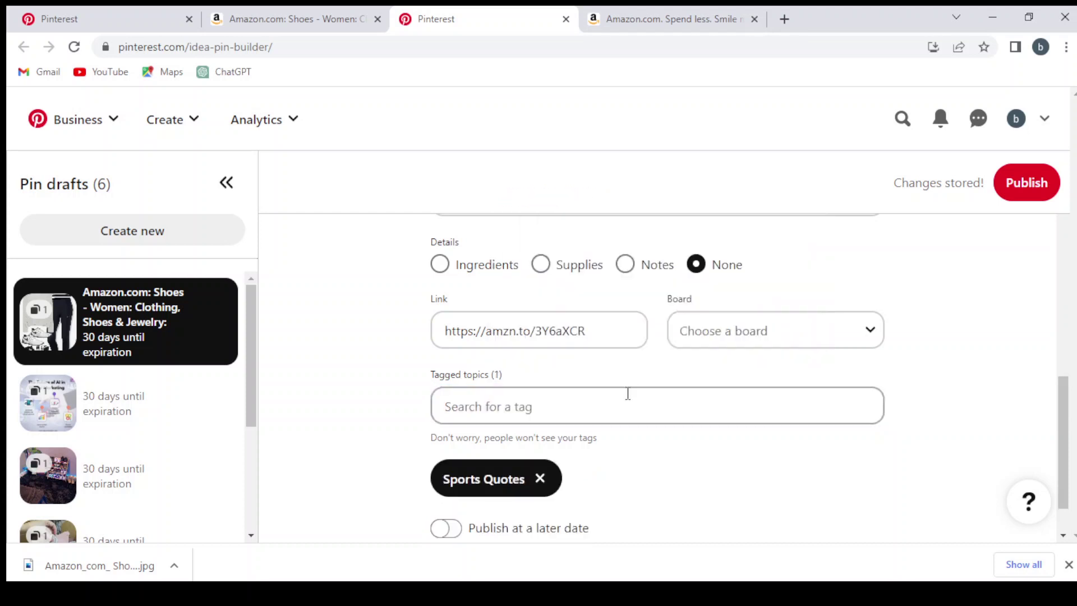
click(627, 393)
text(sport)
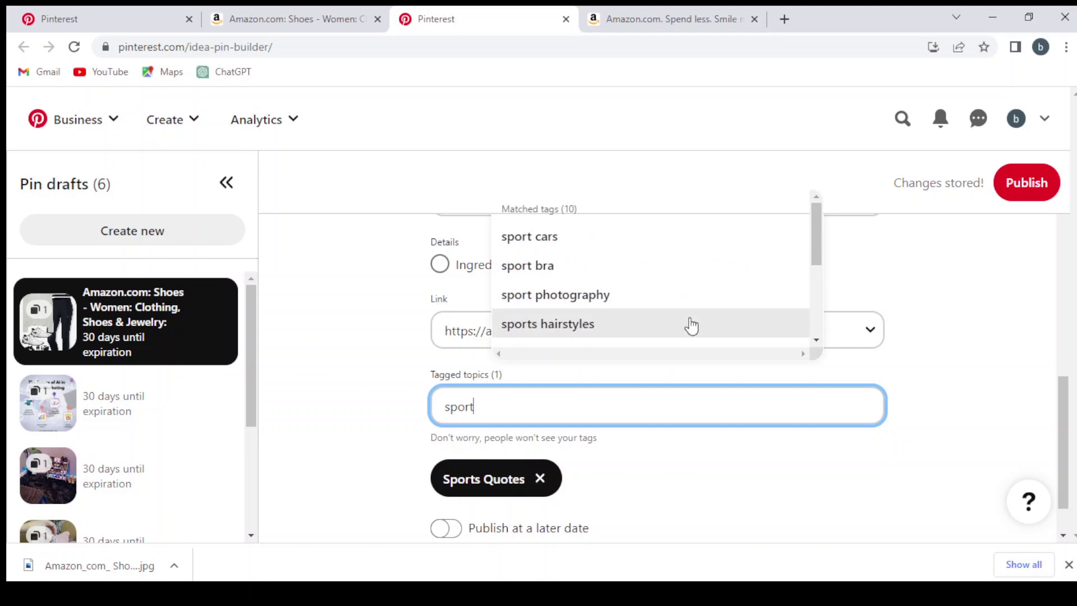
scroll(690, 322, down, 5)
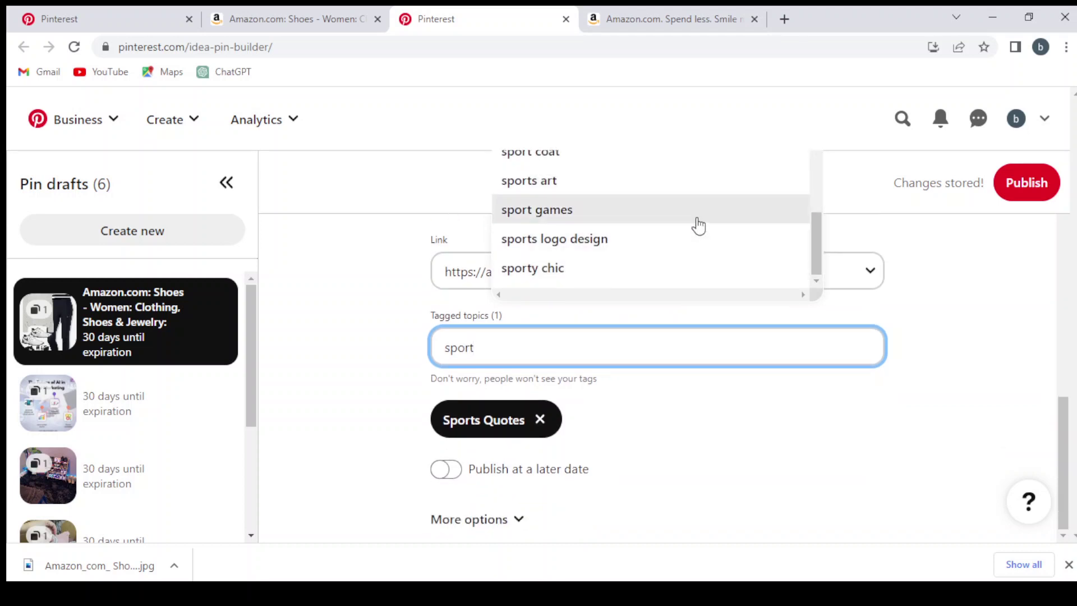
click(705, 193)
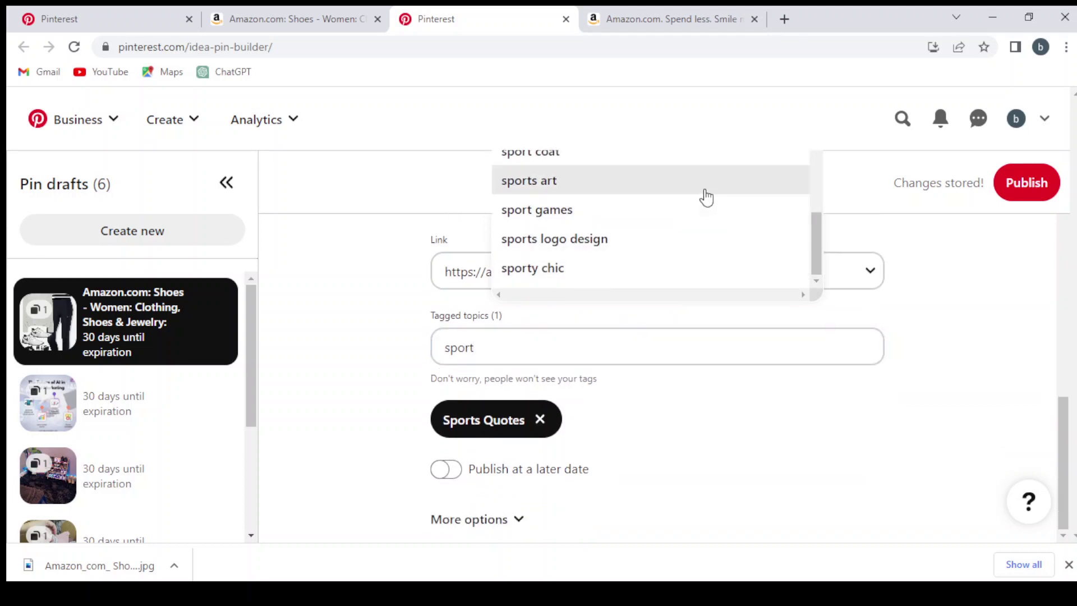
Search tags for 'outdoor' and add Outdoor Activities as a topic.
click(637, 356)
text(outdoor)
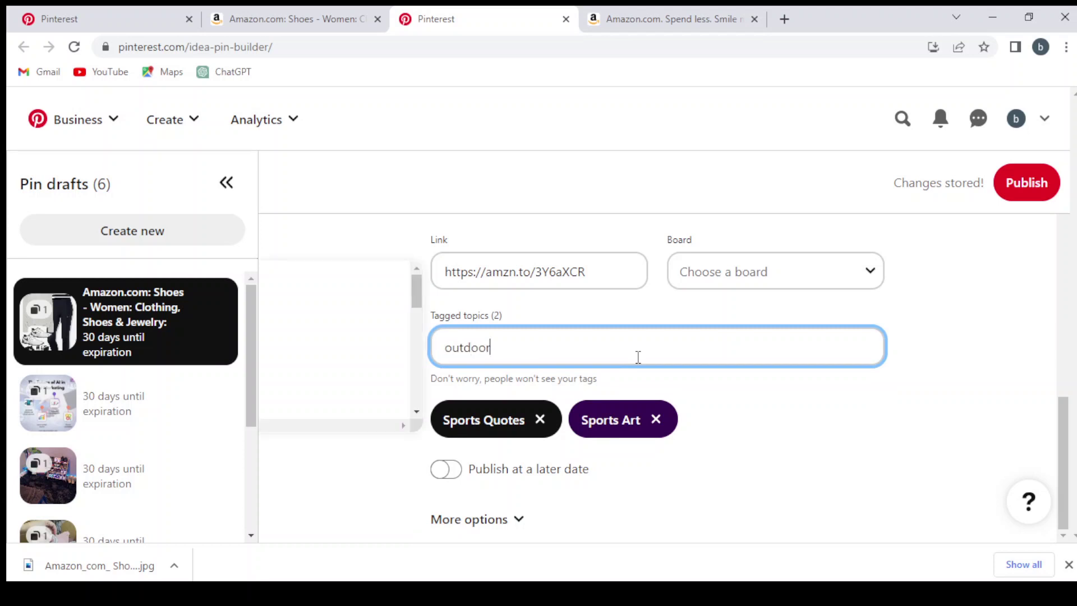
scroll(637, 357, up, 8)
scroll(550, 390, down, 8)
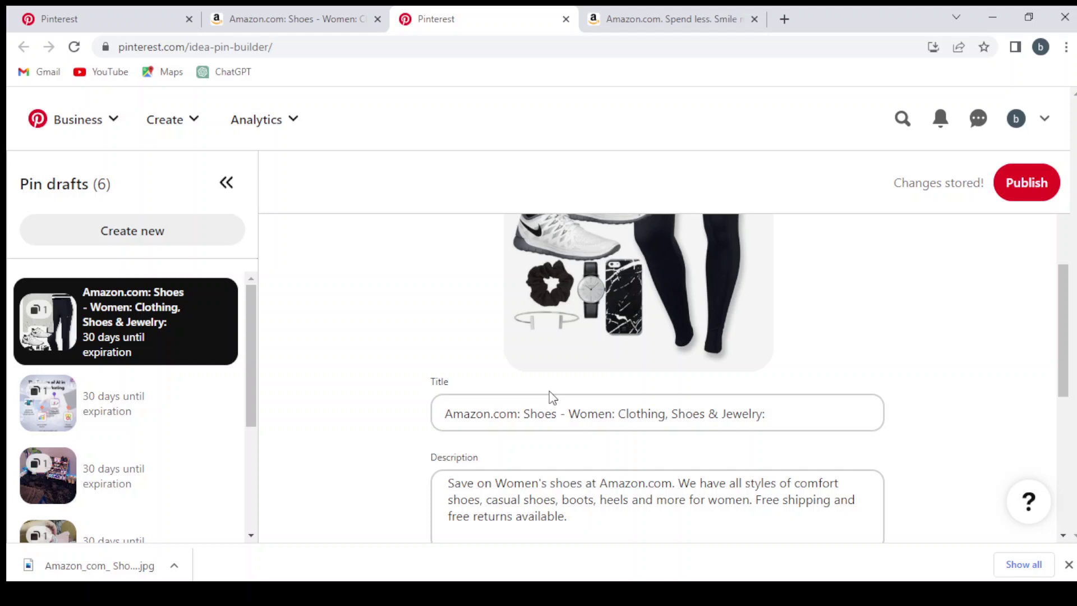
scroll(550, 391, down, 1)
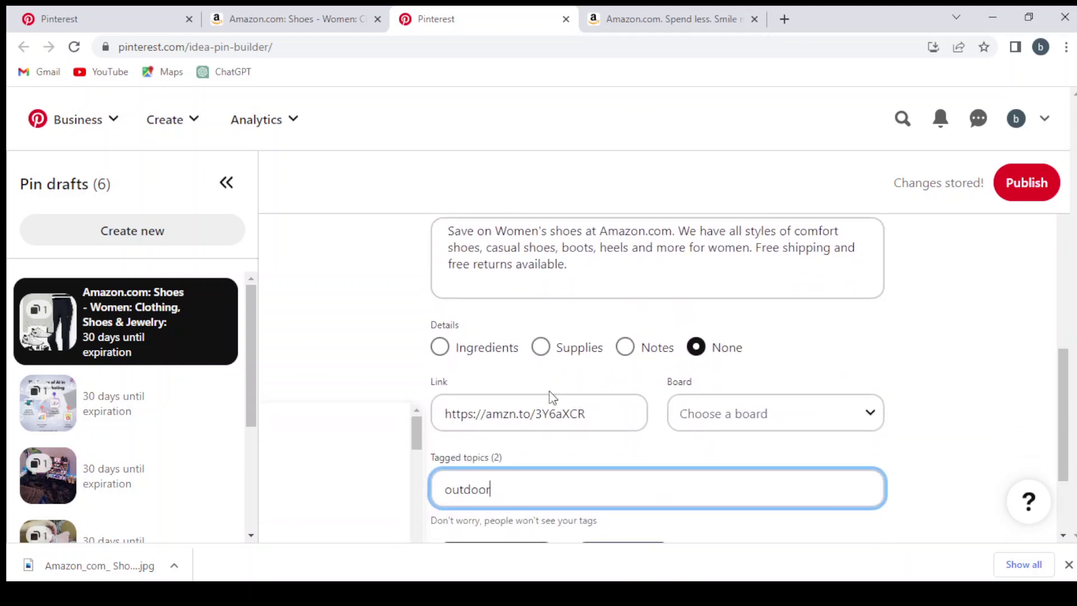
key(BackSpace)
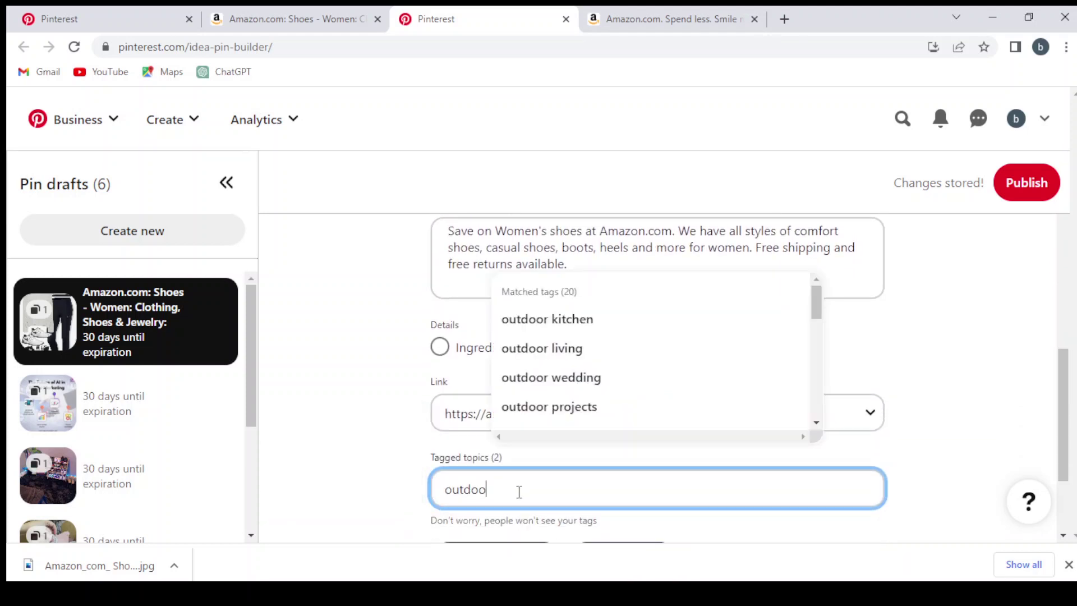
scroll(641, 381, down, 2)
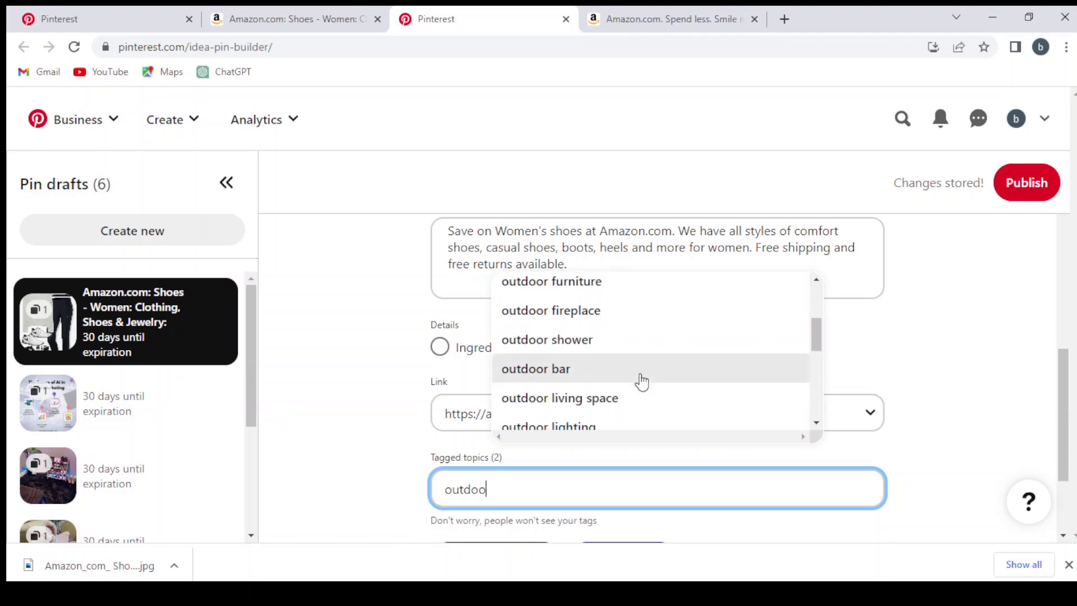
scroll(641, 381, down, 2)
scroll(641, 382, down, 3)
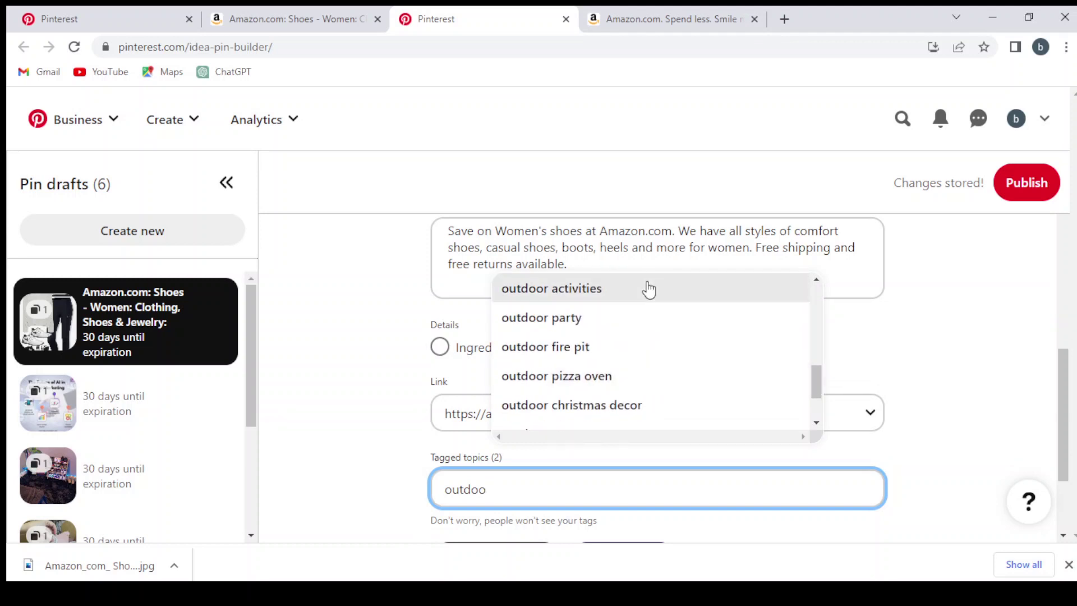
click(646, 288)
Enter 'shoe' in the tag search and browse the suggestions.
click(520, 485)
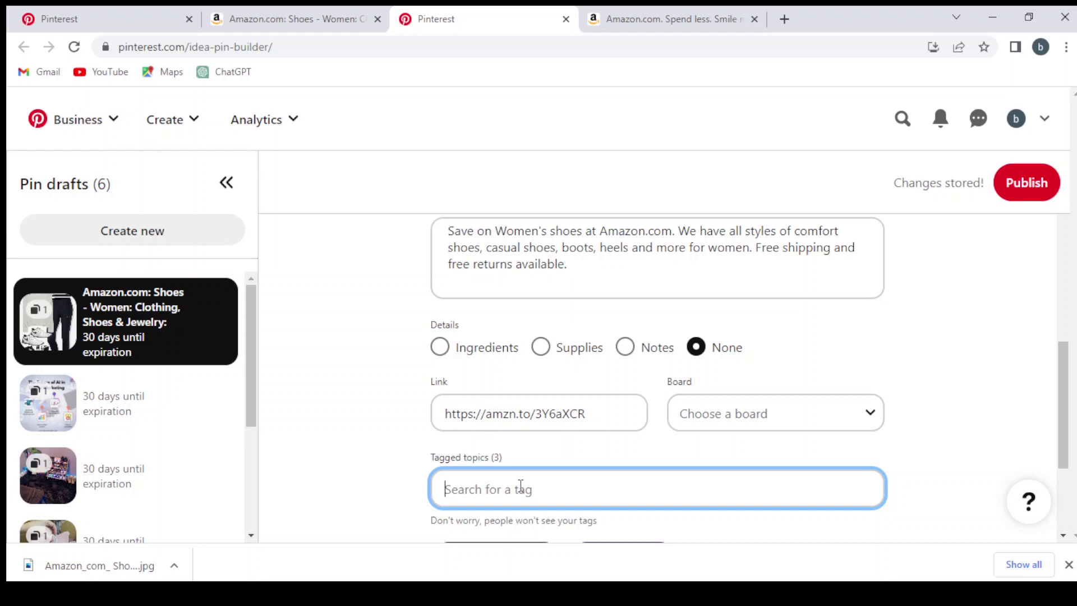
text(shoes)
key(BackSpace)
scroll(521, 486, down, 3)
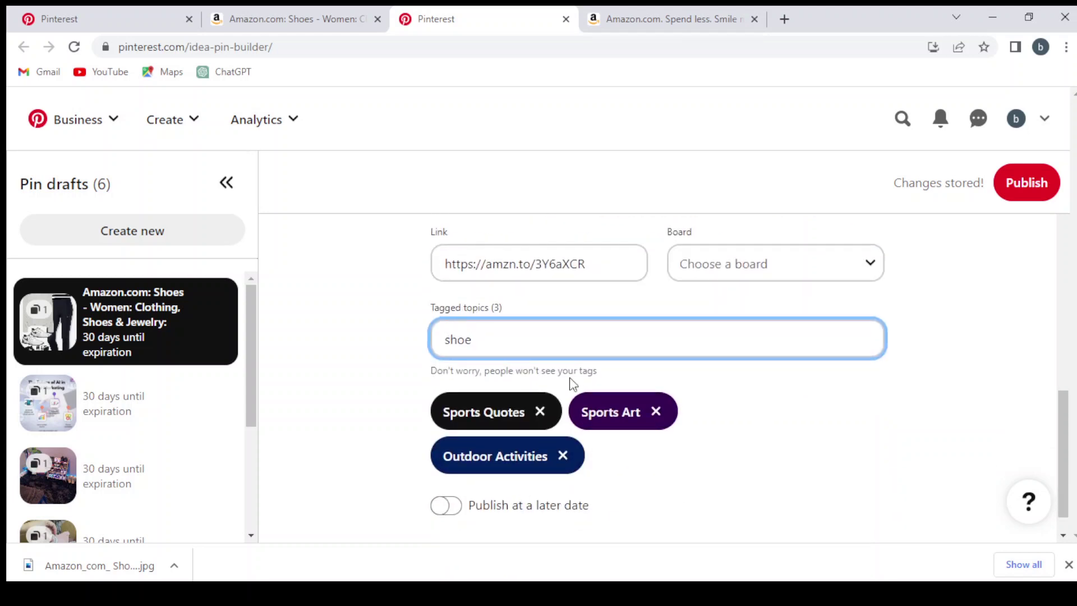
scroll(377, 354, up, 1)
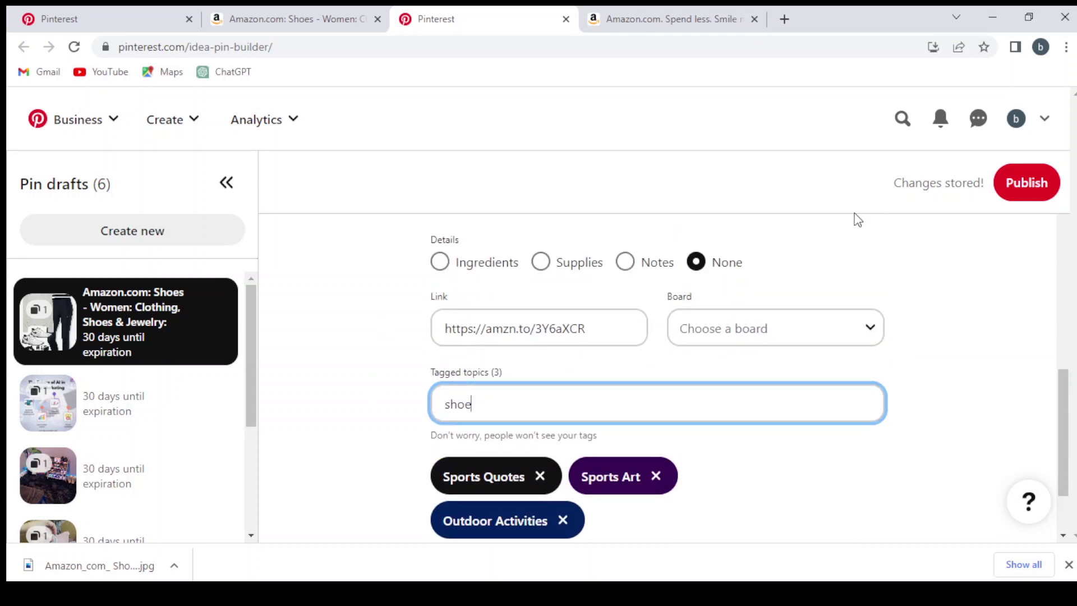
Review the pin builder fields and publish the sports outfit pin.
scroll(856, 231, up, 8)
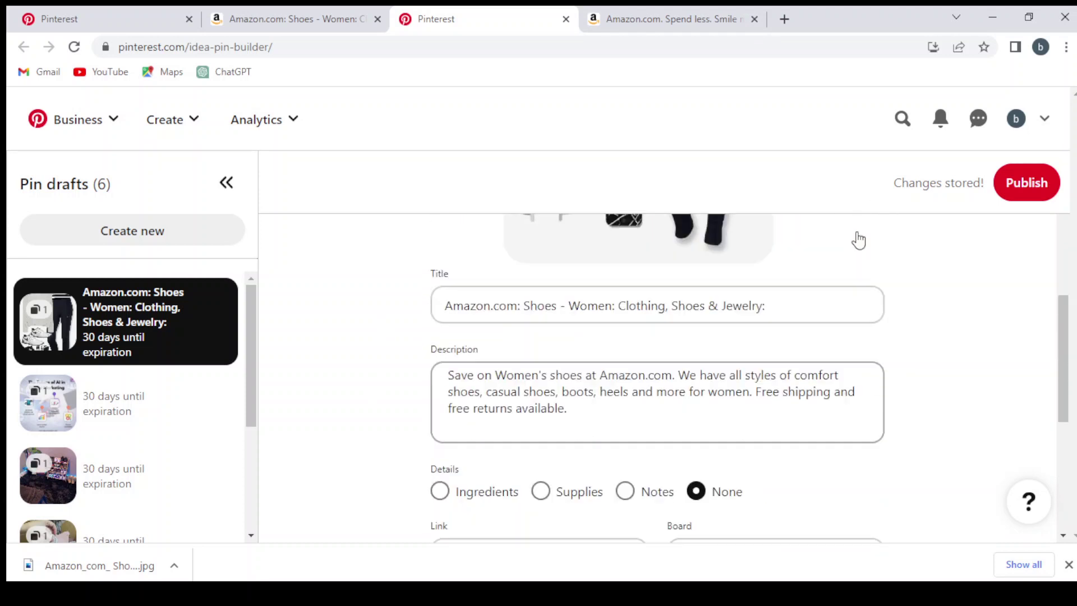
scroll(856, 231, up, 3)
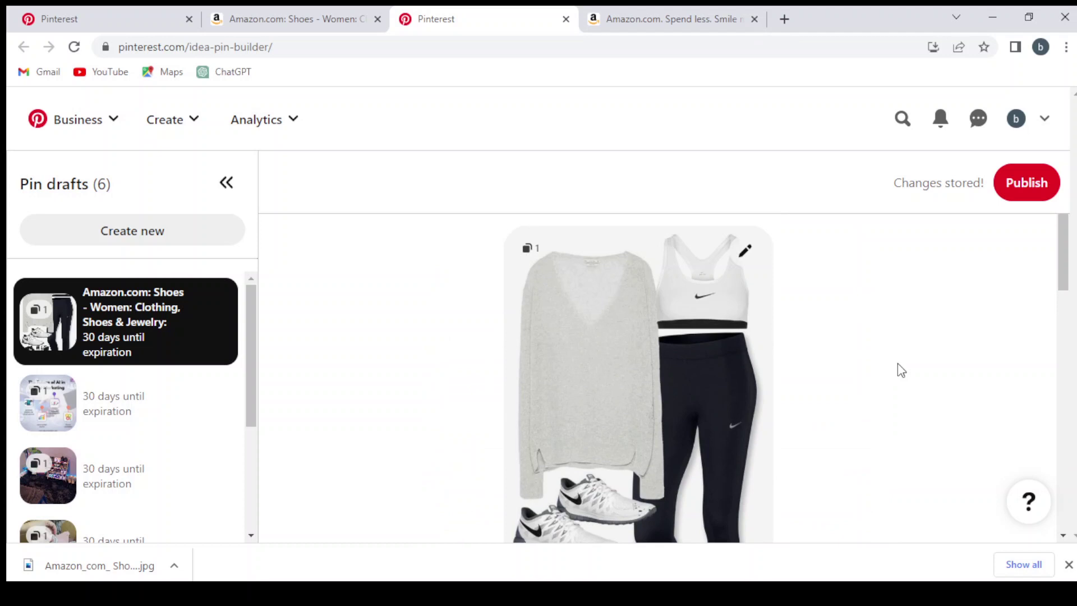
scroll(898, 362, down, 5)
scroll(897, 364, down, 3)
scroll(867, 411, down, 5)
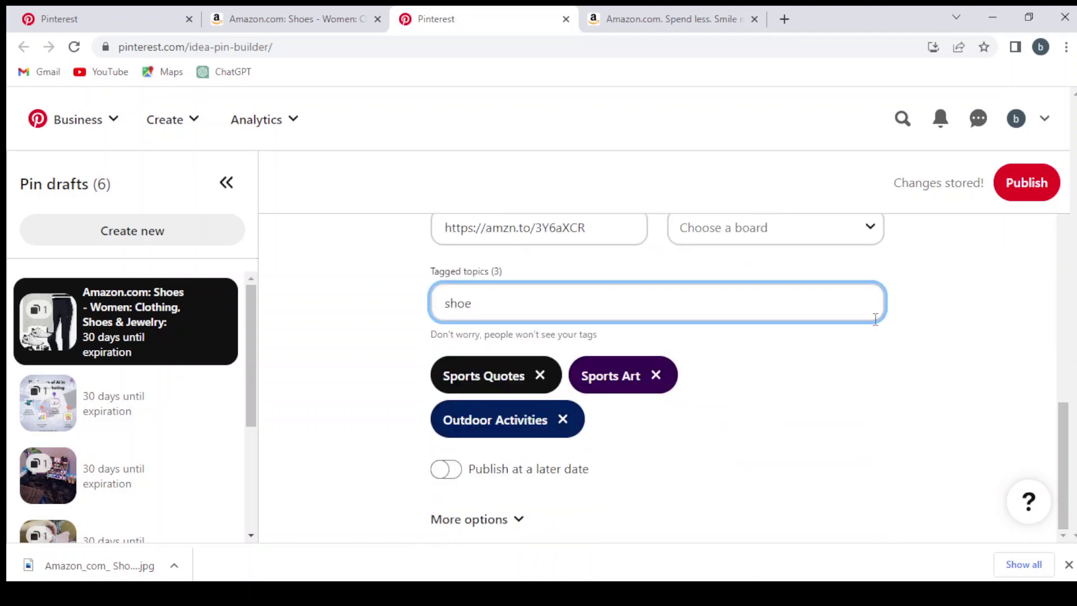
click(1035, 197)
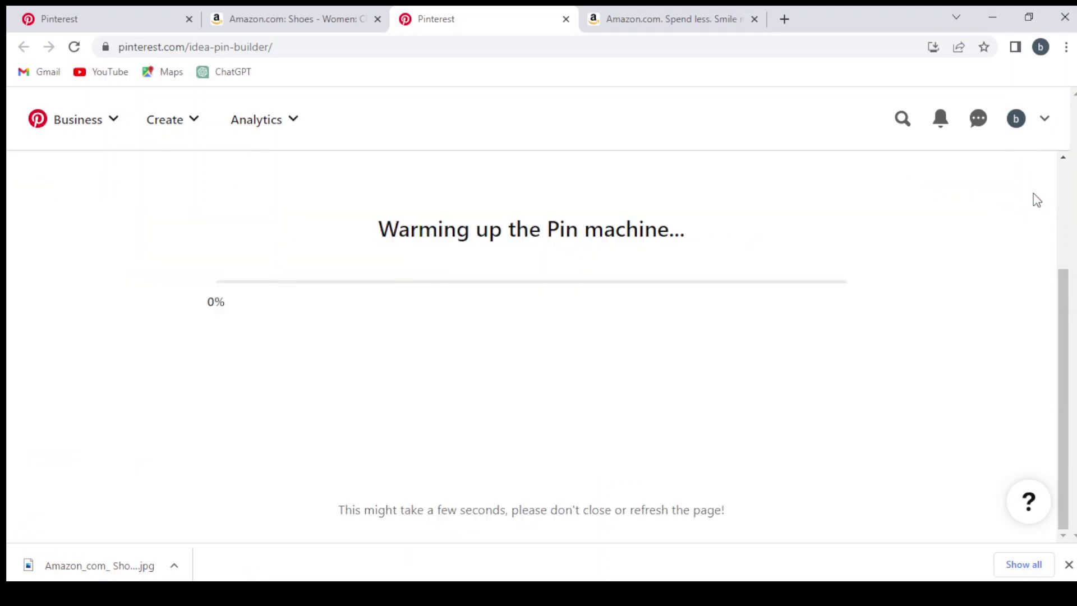